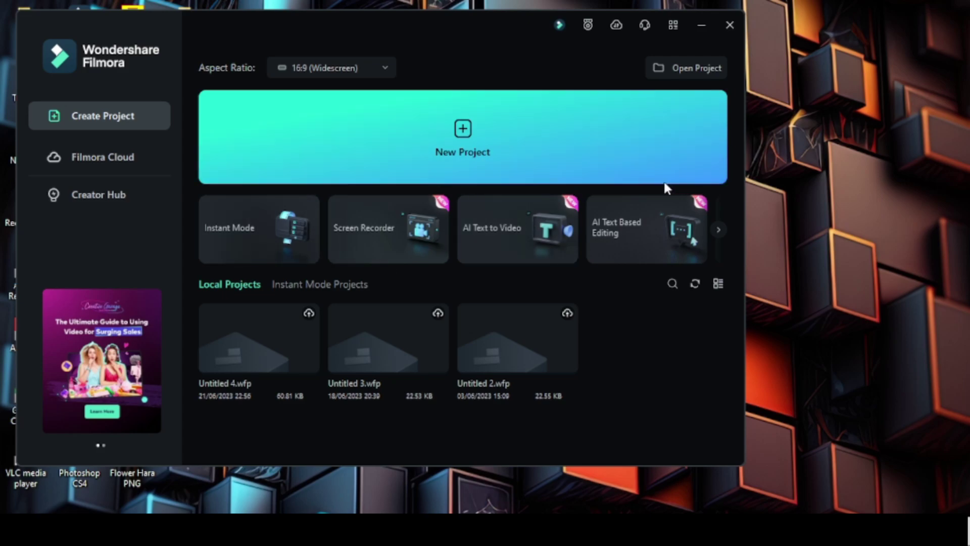
- Switch to the Chrome browser and highlight the event dates and the #Filmora13AI hashtag in the Filmora 13 campaign page's header
click(302, 501)
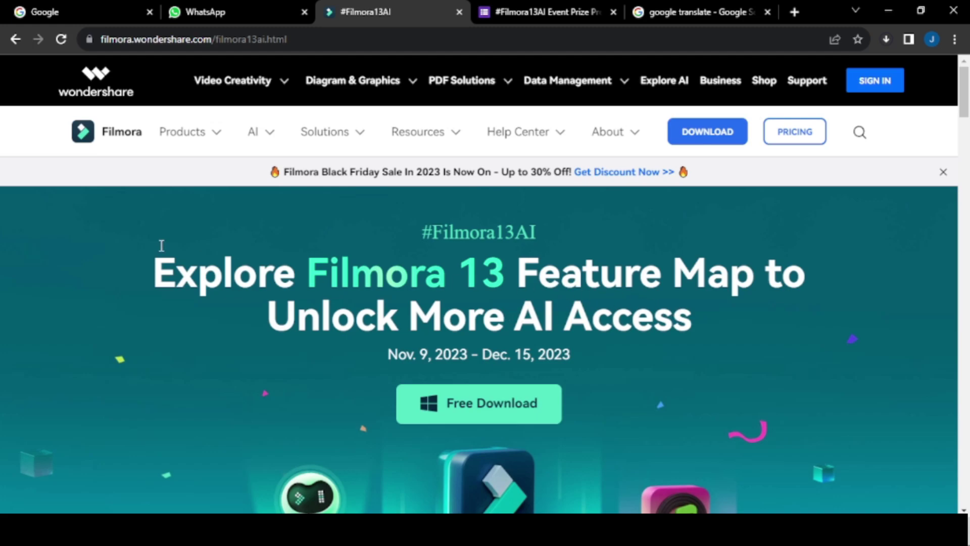
scroll(473, 246, down, 1)
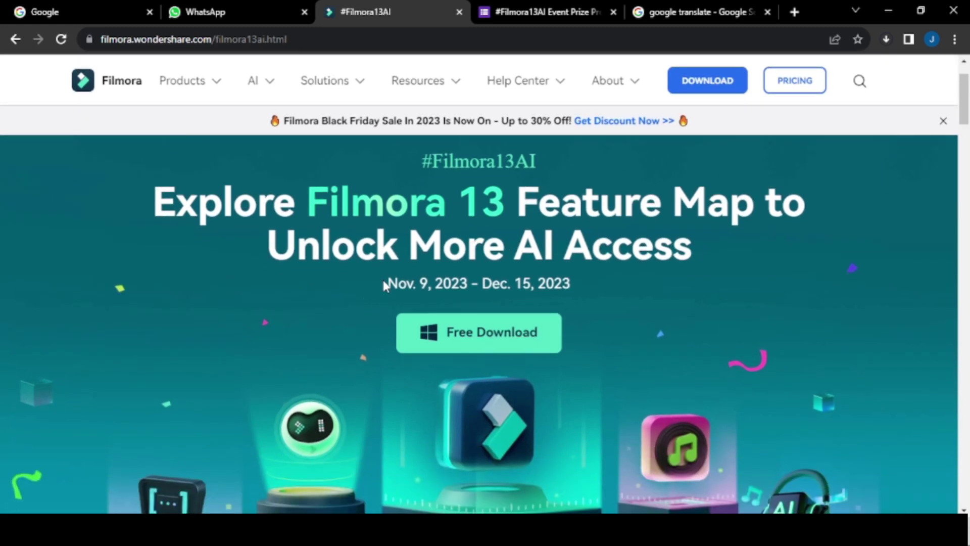
drag(384, 283, 520, 284)
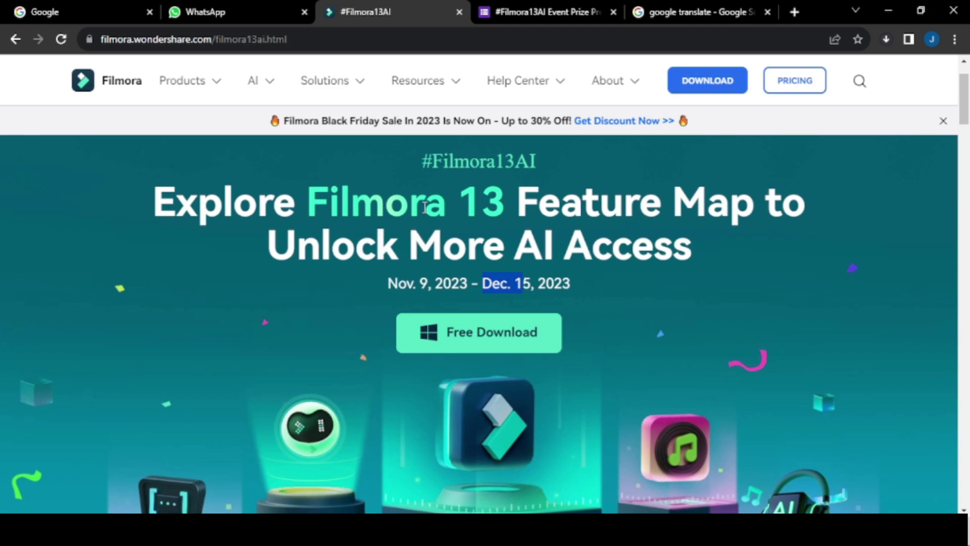
drag(418, 161, 558, 162)
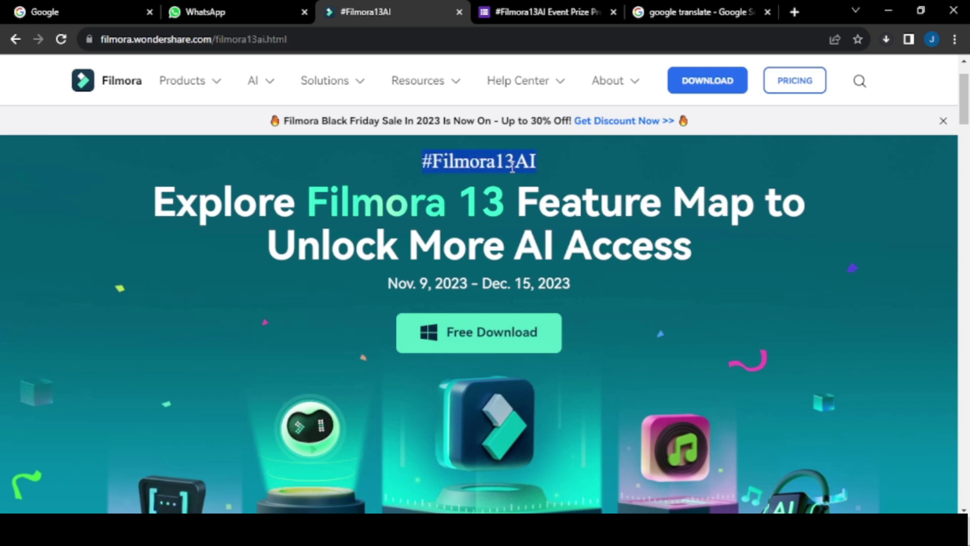
click(435, 162)
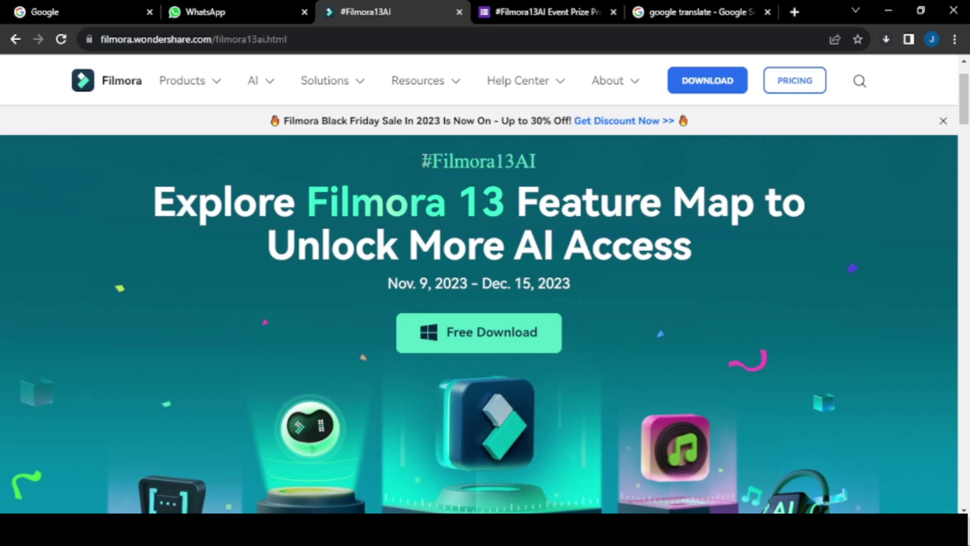
drag(424, 161, 535, 158)
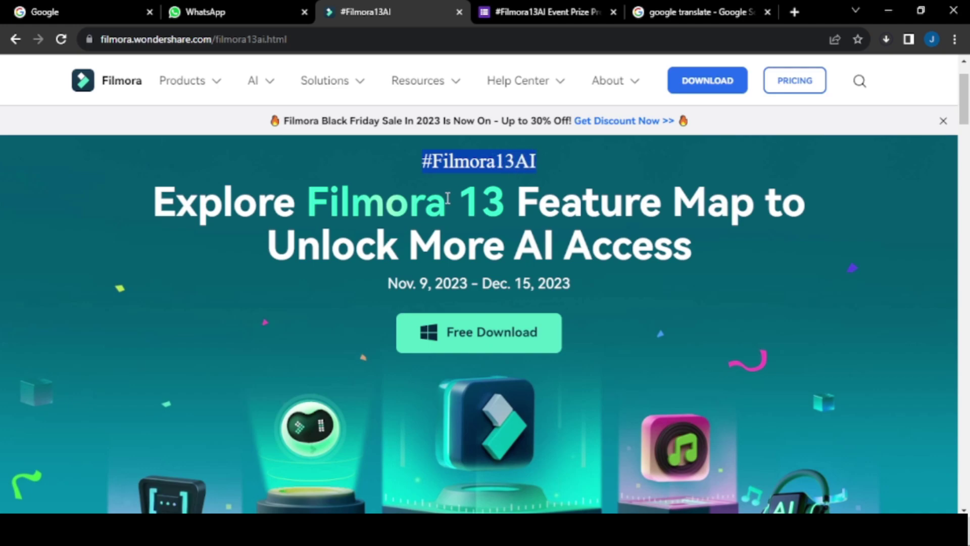
scroll(446, 198, down, 2)
scroll(447, 198, up, 2)
drag(496, 206, 482, 205)
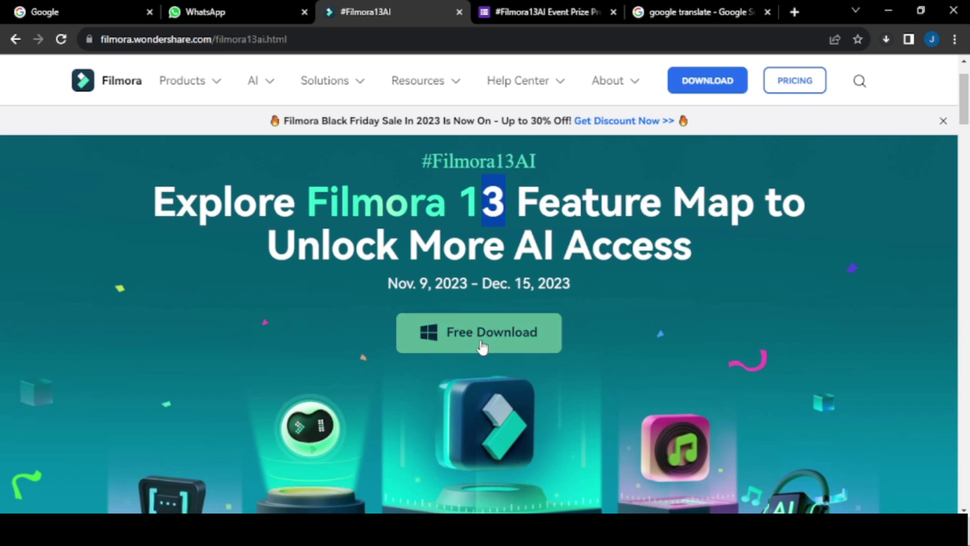
- Open the trial video upload form for the AI Text-Based Editing challenge
scroll(435, 268, down, 3)
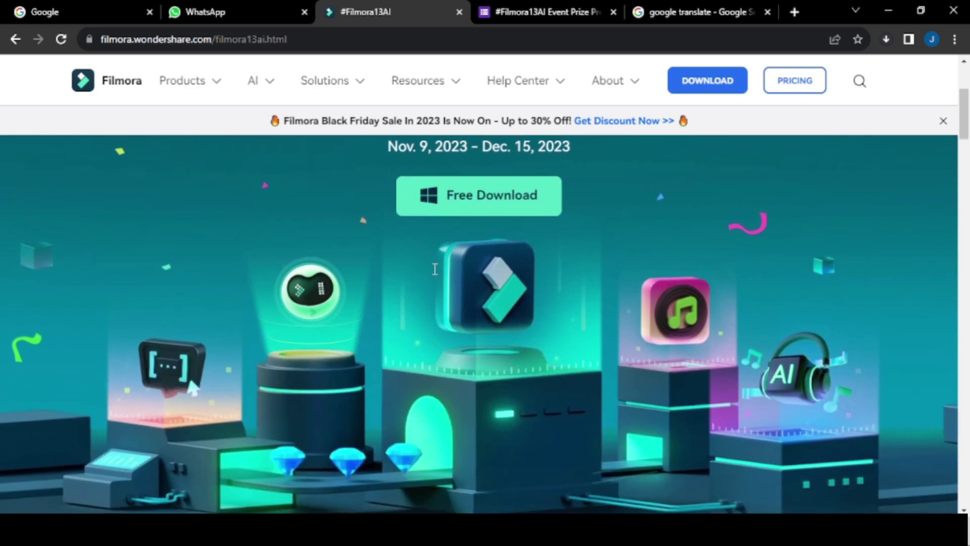
scroll(433, 275, down, 5)
scroll(378, 284, down, 1)
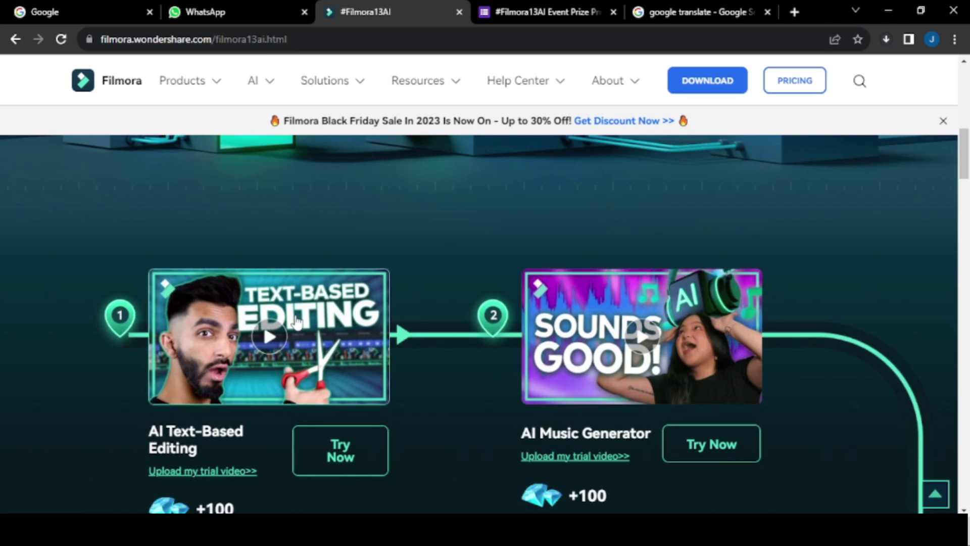
scroll(268, 339, down, 1)
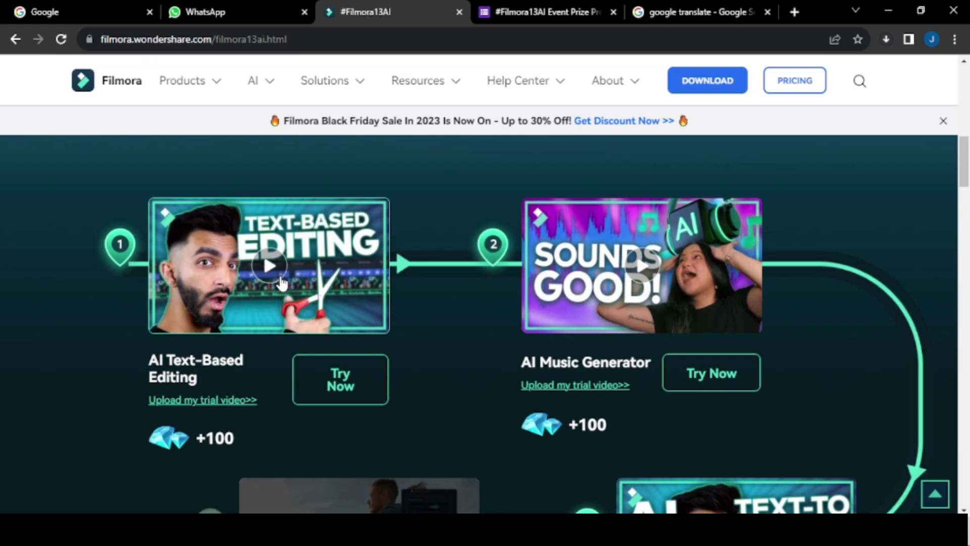
click(225, 401)
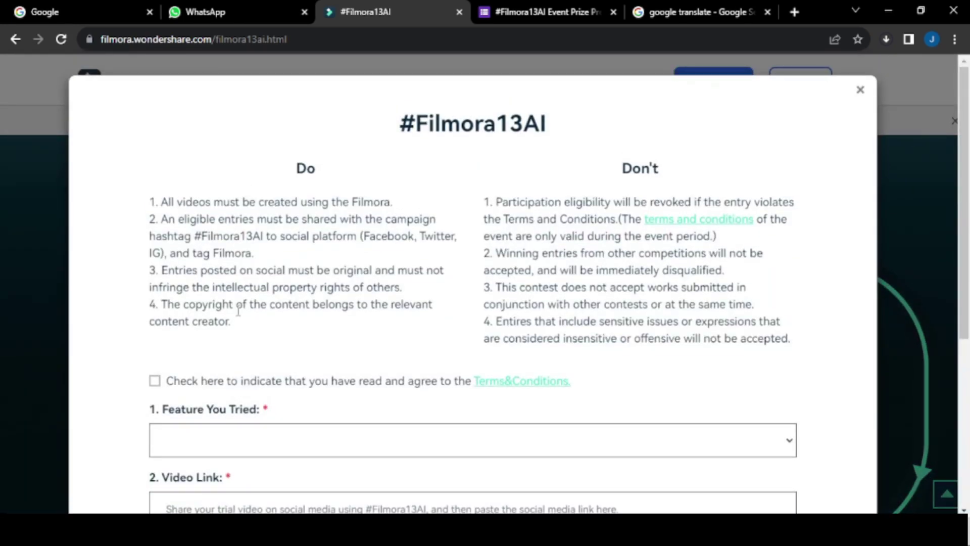
- Review the submission form's rules, the feature choices and the remaining entry fields, and close the form without submitting
scroll(236, 313, down, 3)
click(191, 297)
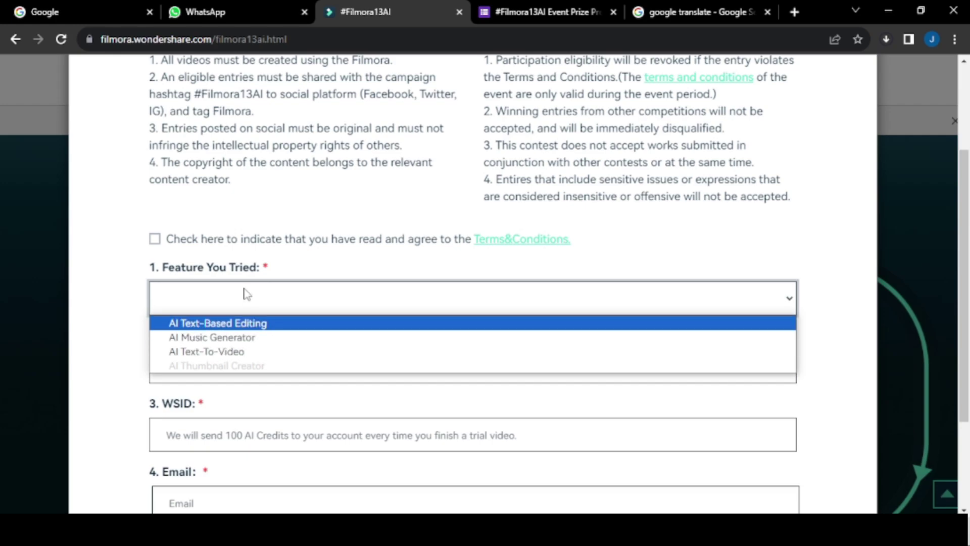
click(281, 263)
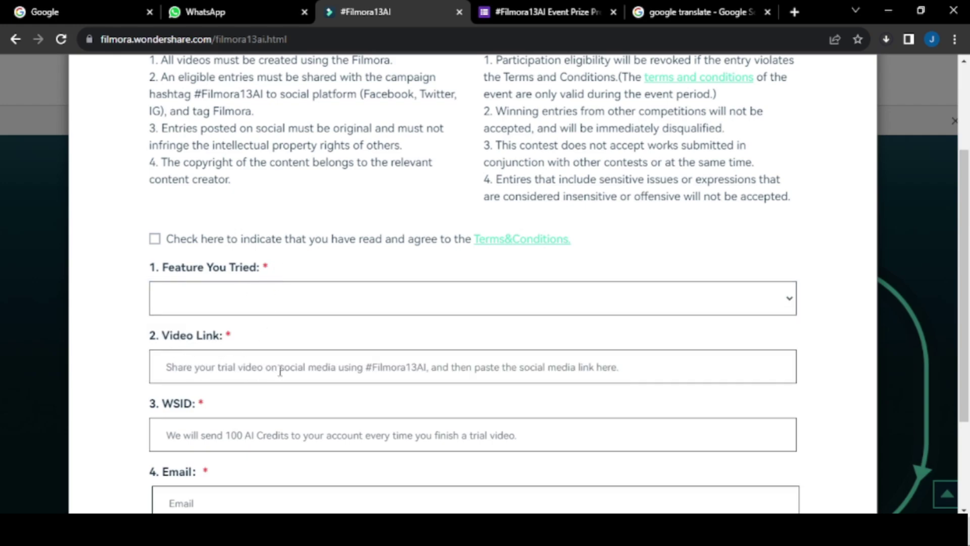
scroll(281, 370, down, 3)
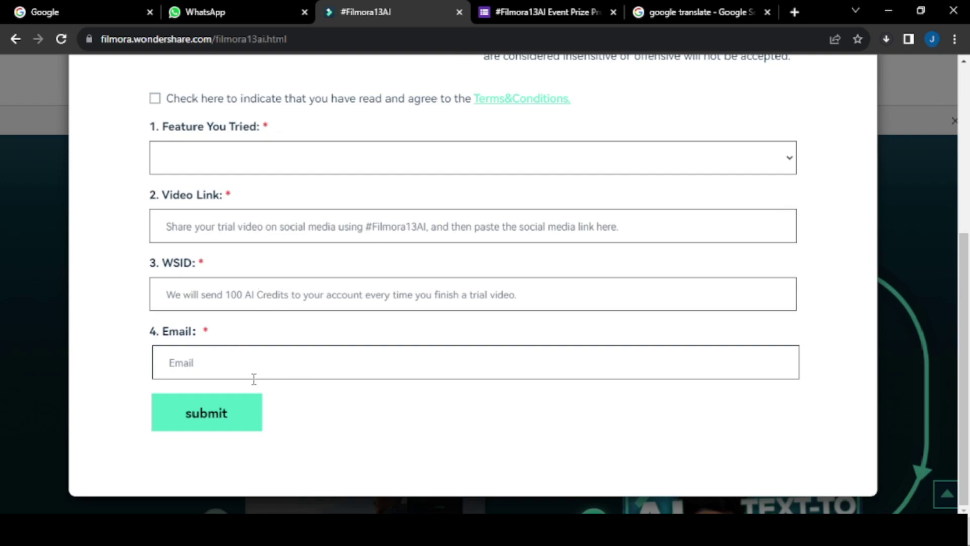
scroll(816, 86, up, 5)
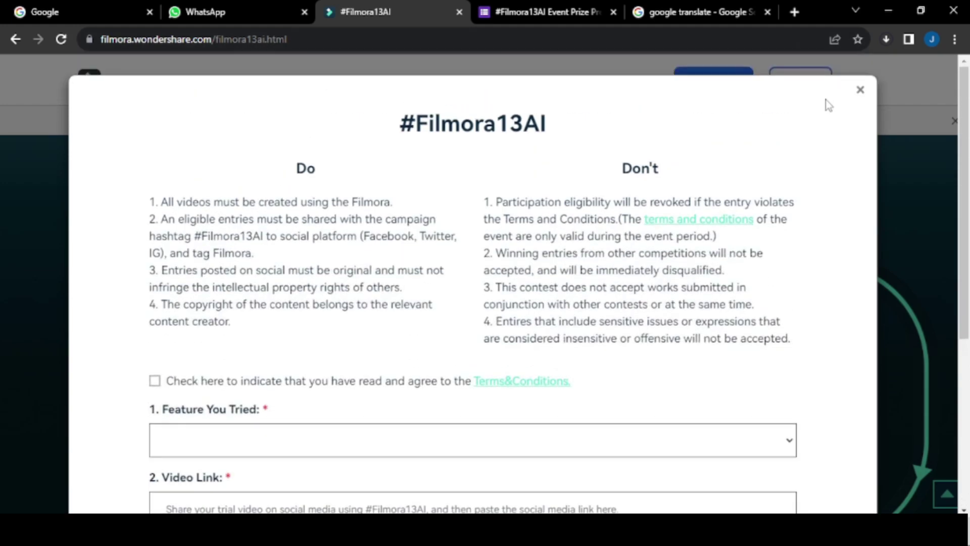
click(860, 91)
- Examine the AI Music Generator, AI Text-To-Video and AI Thumbnail Creator challenges and the mystery prize box with its reward terms
scroll(523, 264, down, 2)
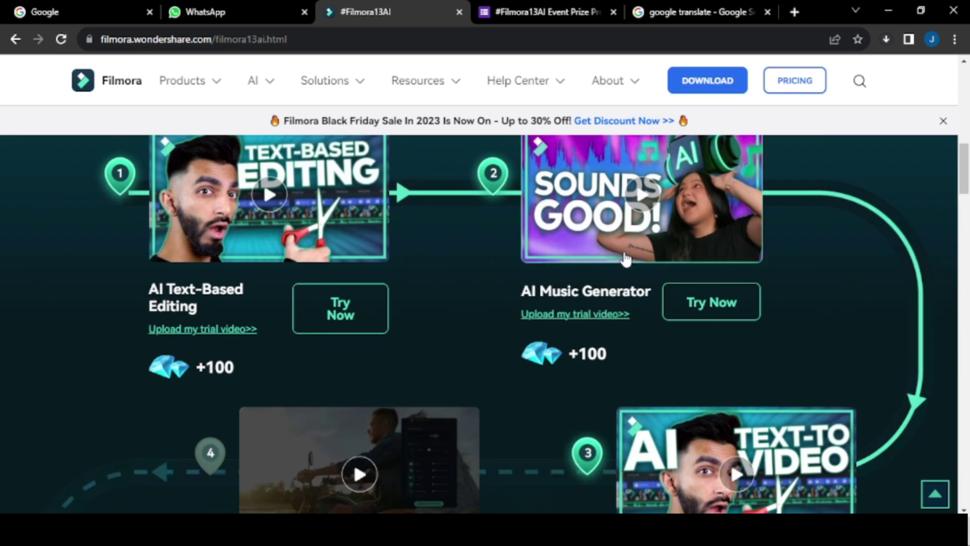
scroll(625, 258, down, 3)
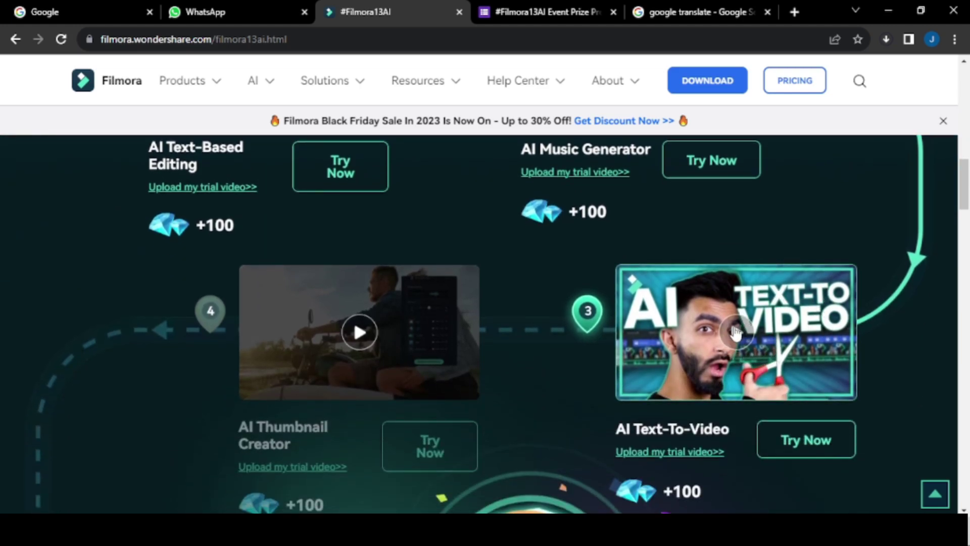
scroll(727, 349, down, 2)
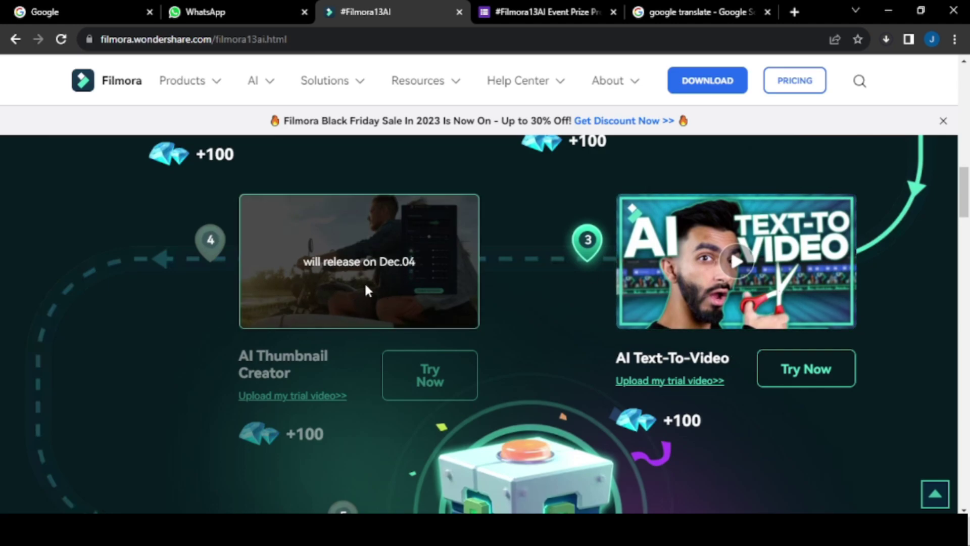
scroll(365, 281, down, 2)
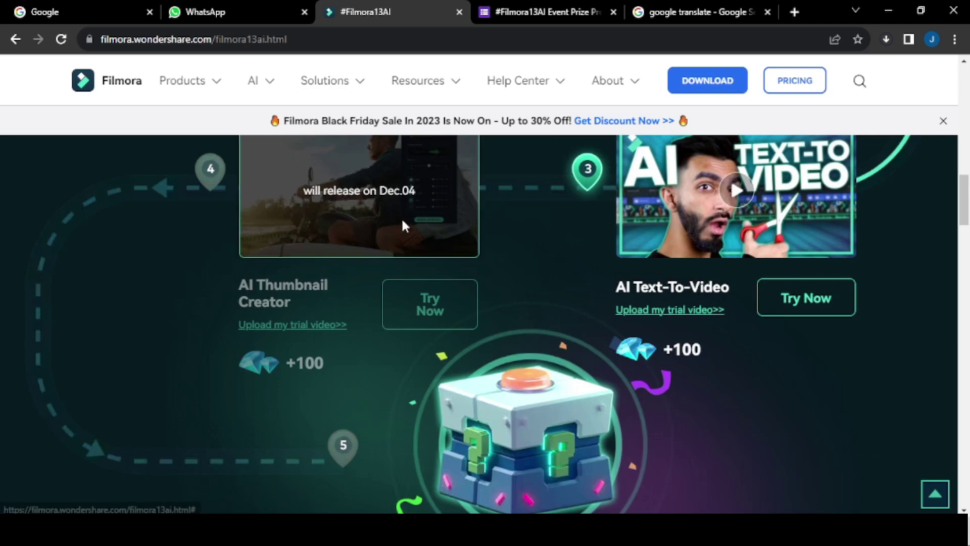
scroll(555, 404, down, 2)
scroll(504, 355, down, 4)
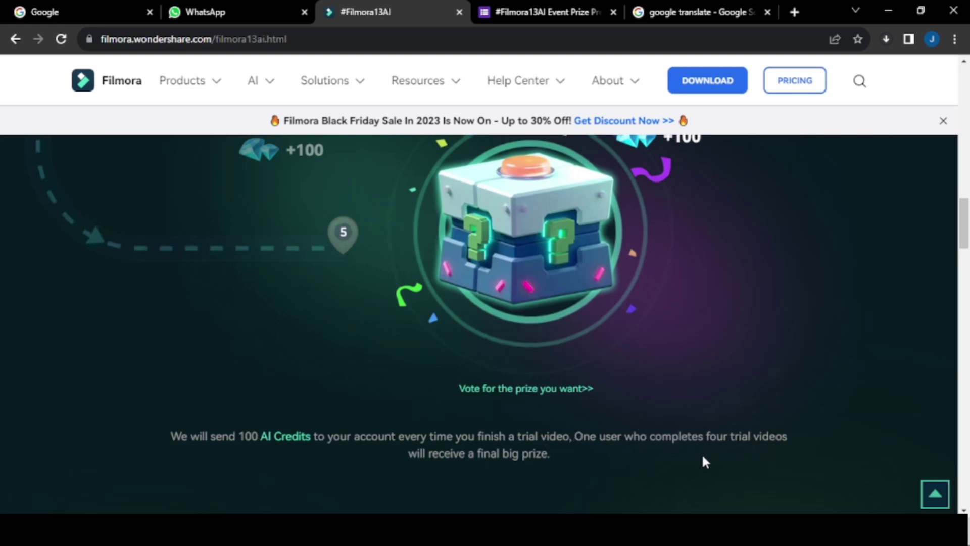
scroll(462, 457, down, 2)
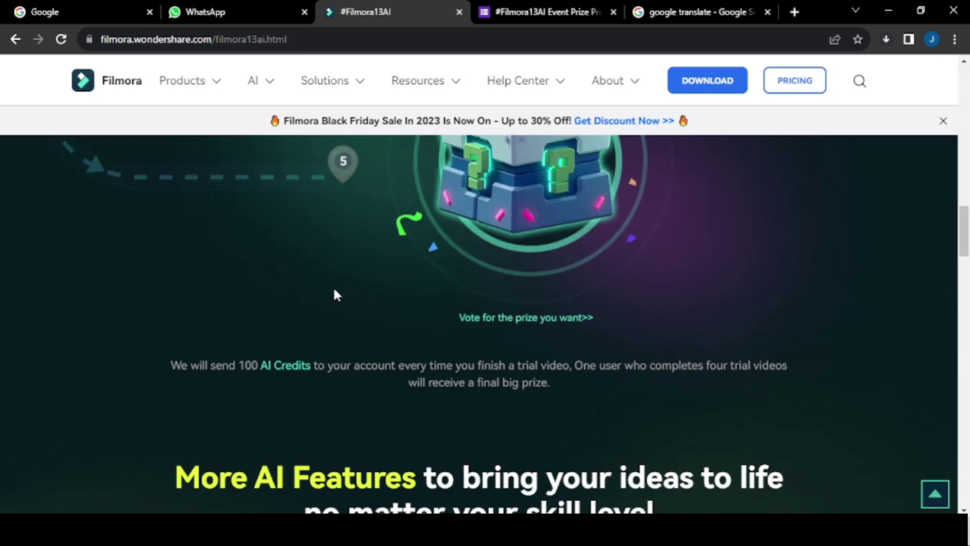
scroll(527, 217, up, 3)
scroll(522, 249, down, 1)
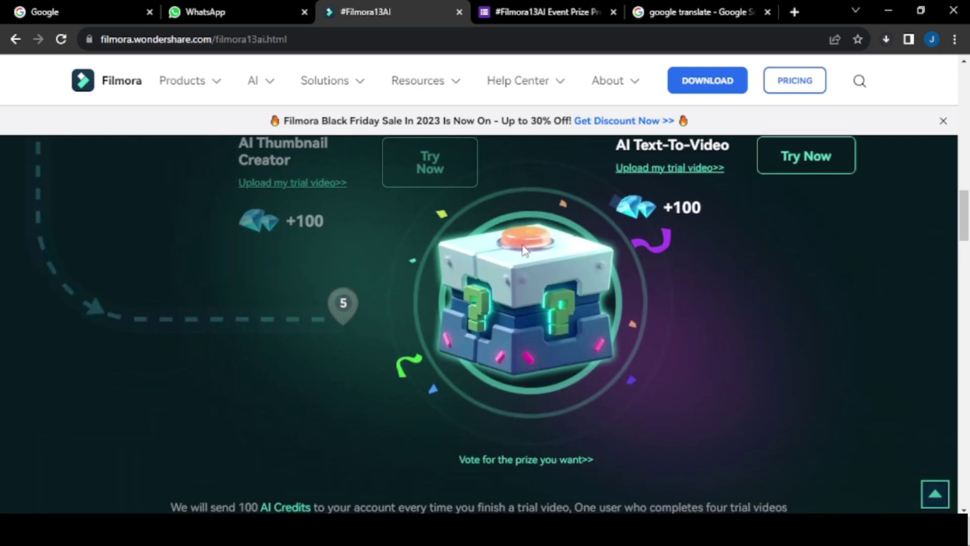
scroll(426, 242, up, 1)
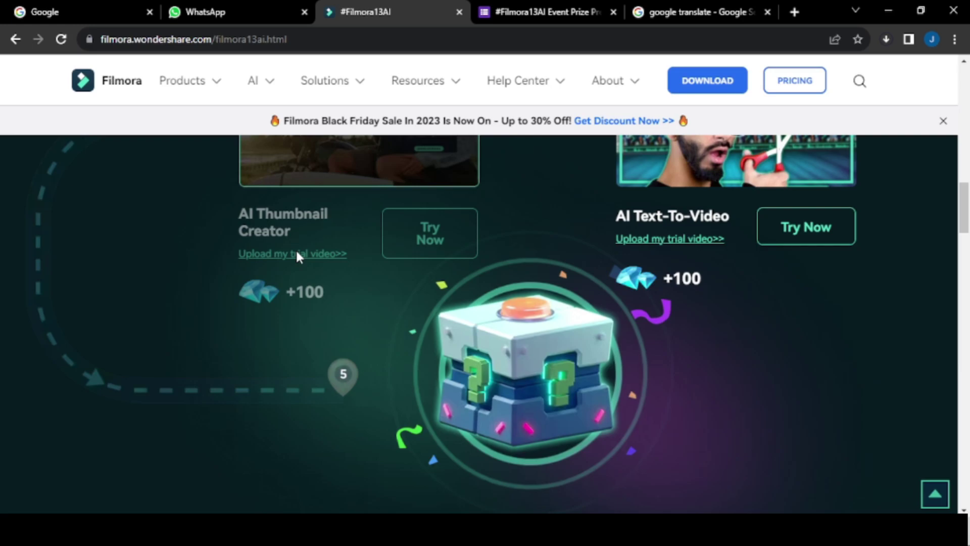
scroll(403, 263, down, 6)
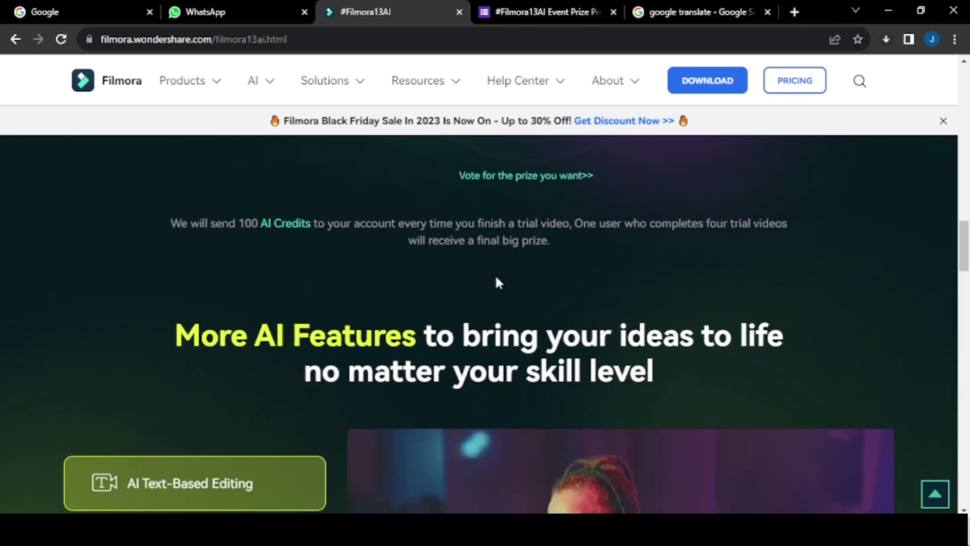
- Preview the AI Music Generator, AI Text-To-Video, AI Thumbnail Creator and AI Text-Based Editing demos under More AI Features
scroll(497, 281, down, 3)
click(232, 390)
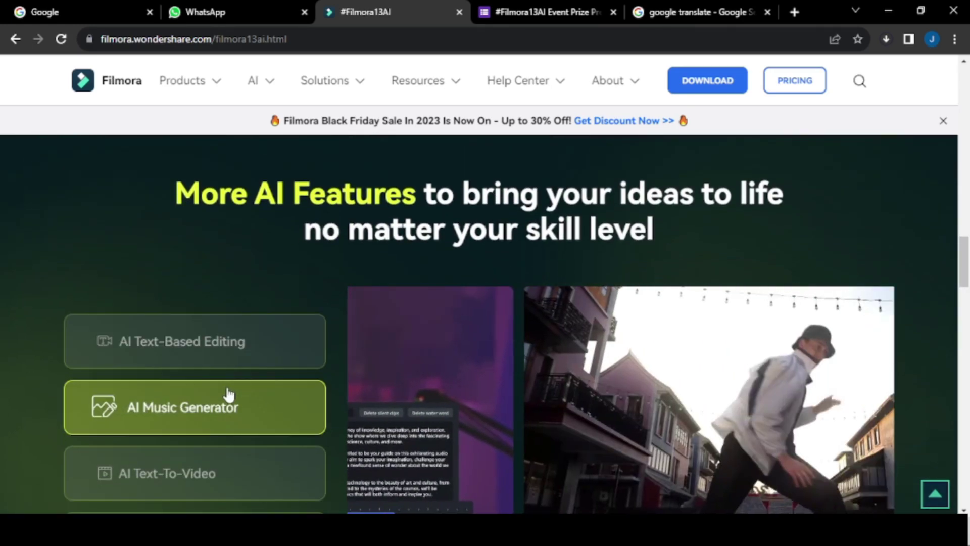
scroll(225, 396, down, 3)
click(212, 346)
click(214, 397)
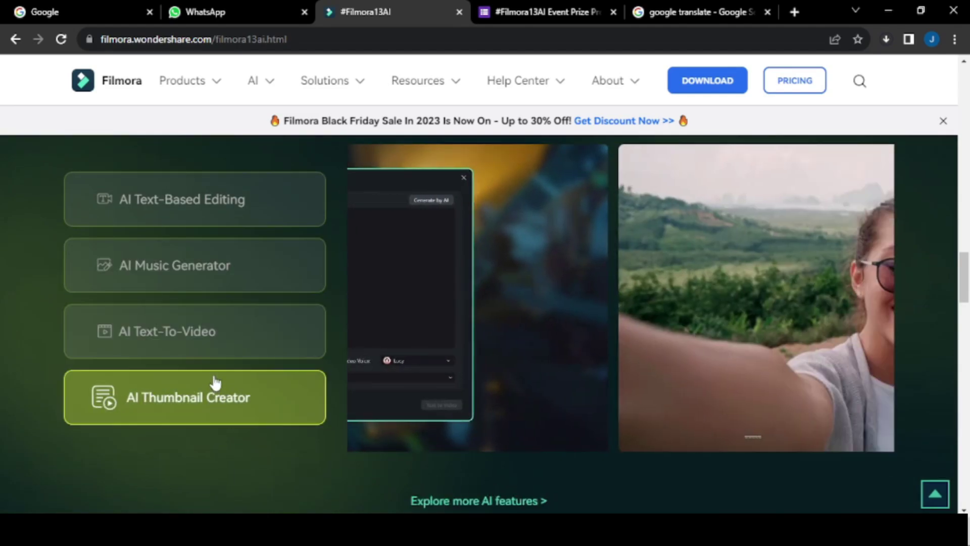
click(212, 340)
click(218, 277)
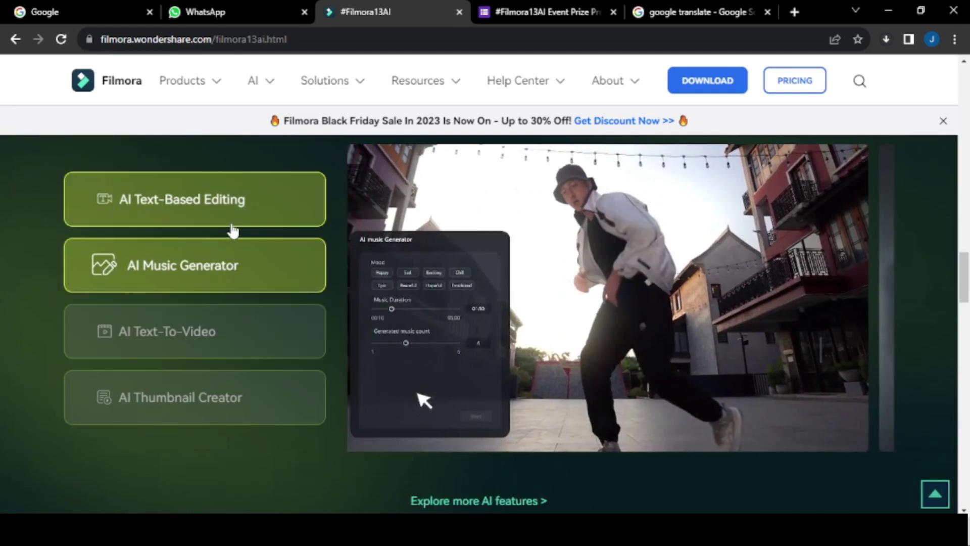
click(232, 222)
- Read the three participation steps in the Challenge Tips section
scroll(386, 311, down, 1)
scroll(387, 315, down, 3)
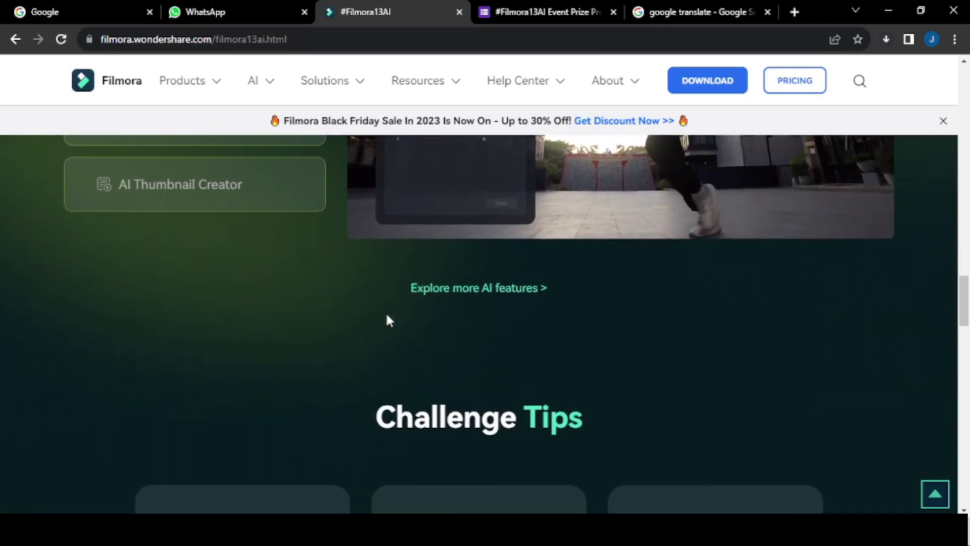
scroll(386, 314, down, 4)
scroll(387, 320, down, 3)
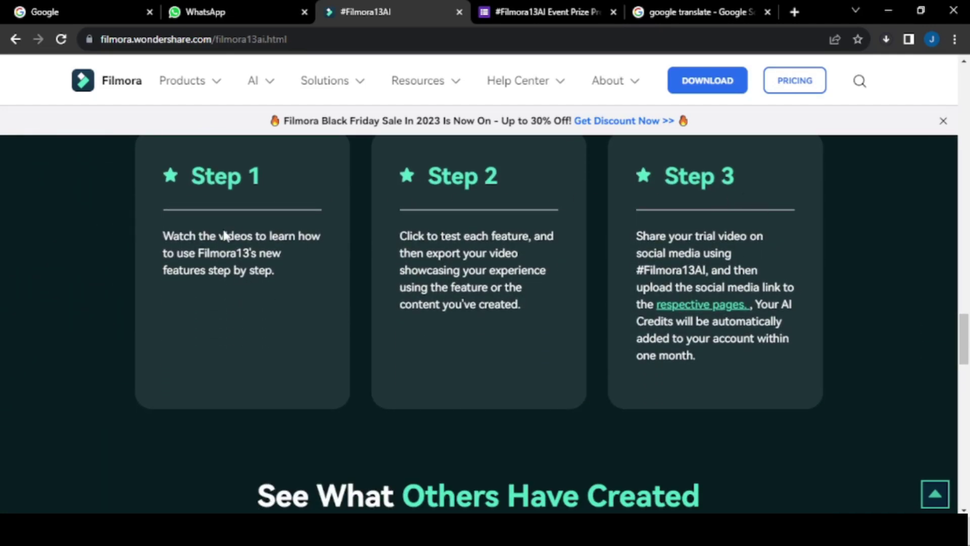
scroll(557, 254, down, 2)
- Open the survey for voting on the preferred prize, review its answer options, and close it to return to the campaign page
scroll(556, 258, up, 10)
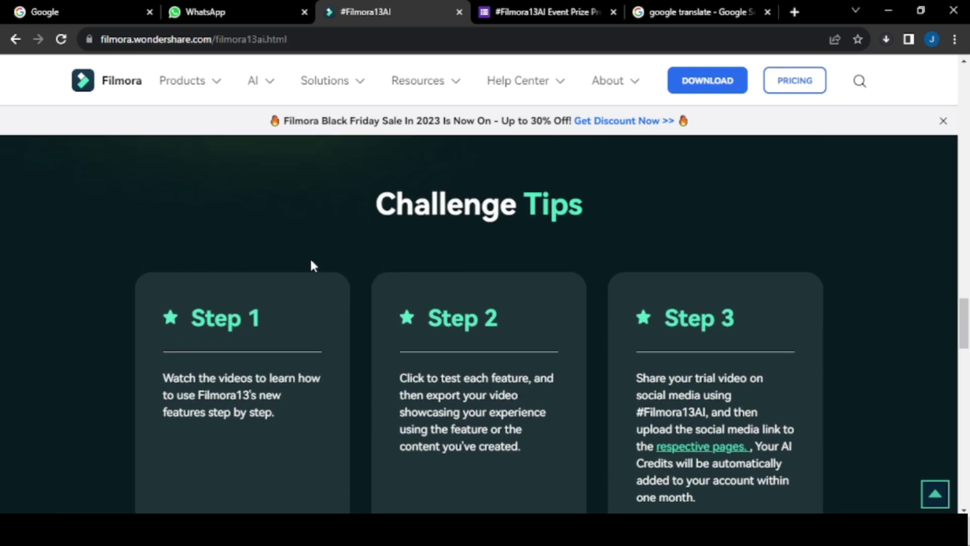
scroll(313, 267, up, 7)
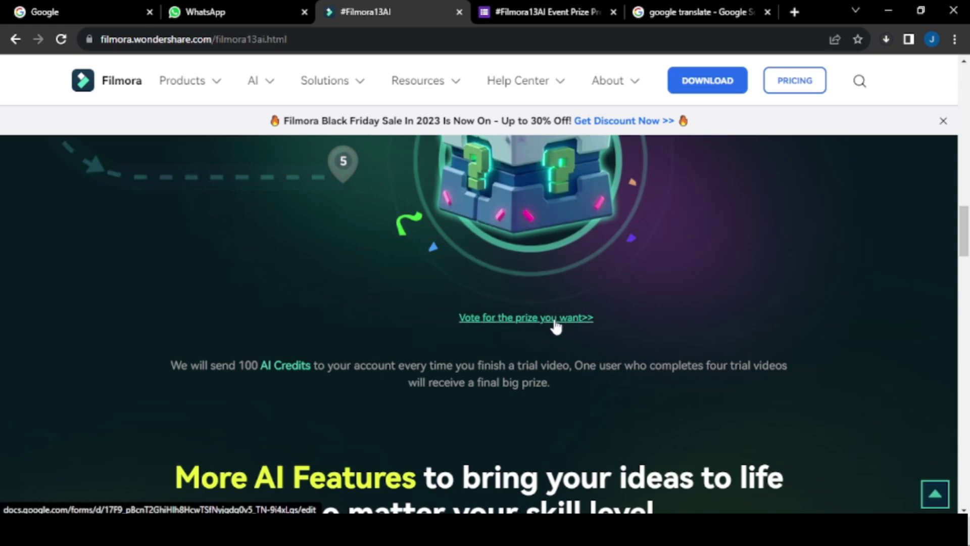
click(555, 319)
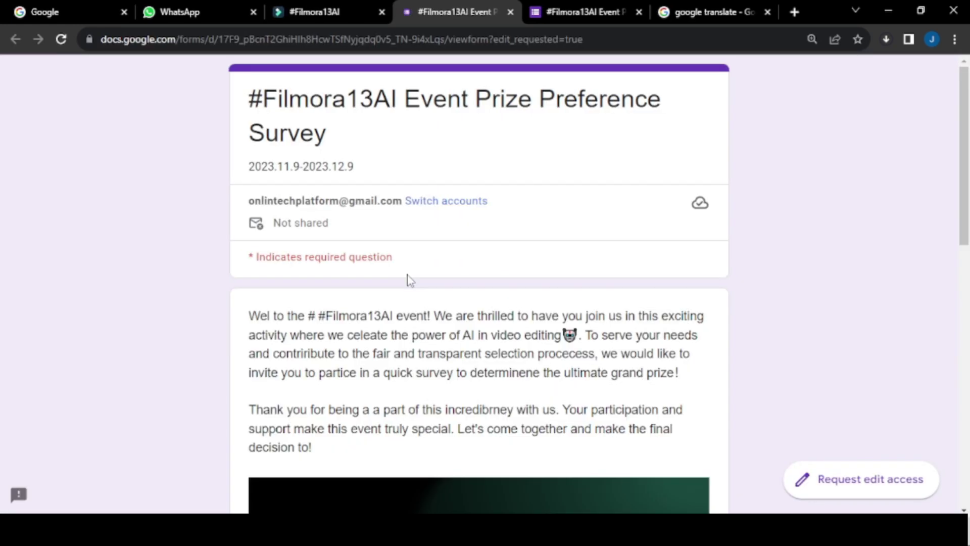
scroll(339, 225, down, 10)
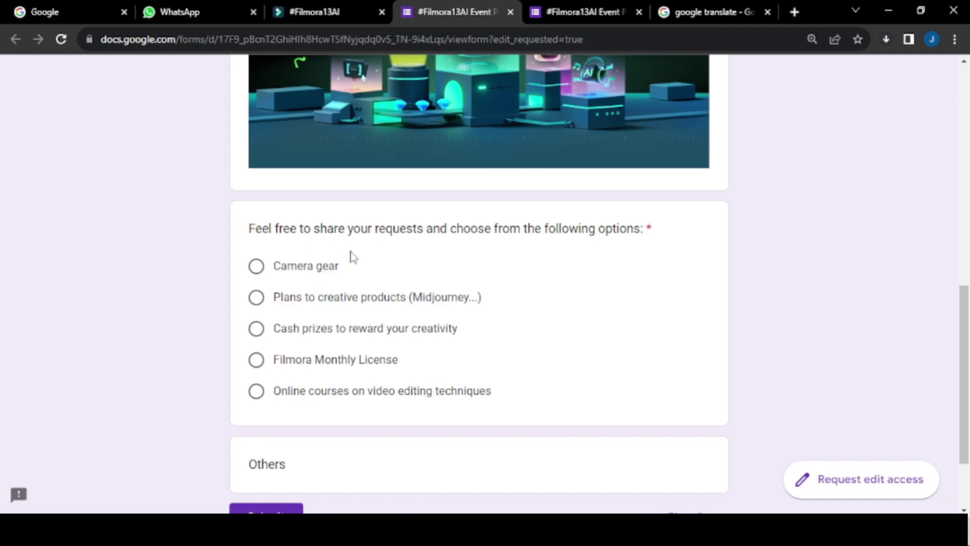
scroll(338, 339, down, 2)
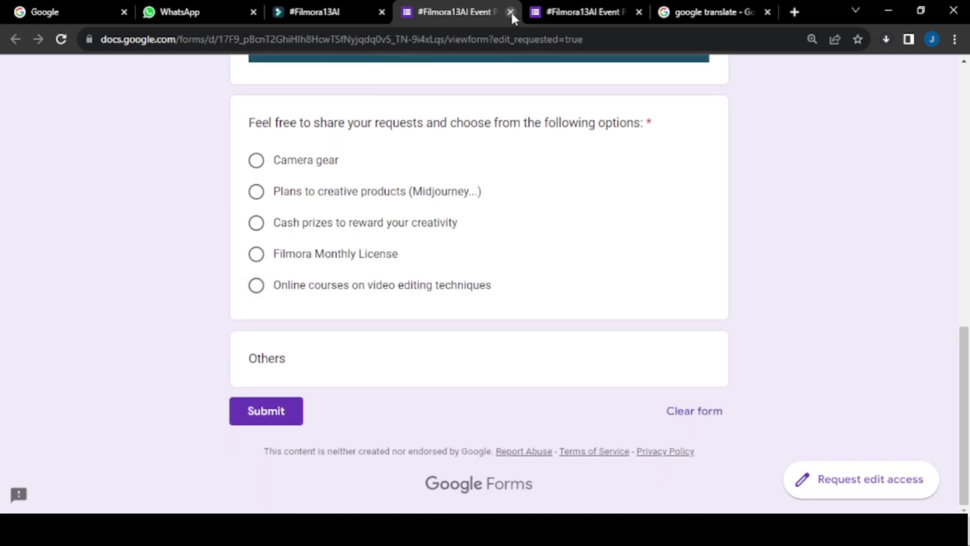
click(510, 12)
scroll(236, 388, down, 1)
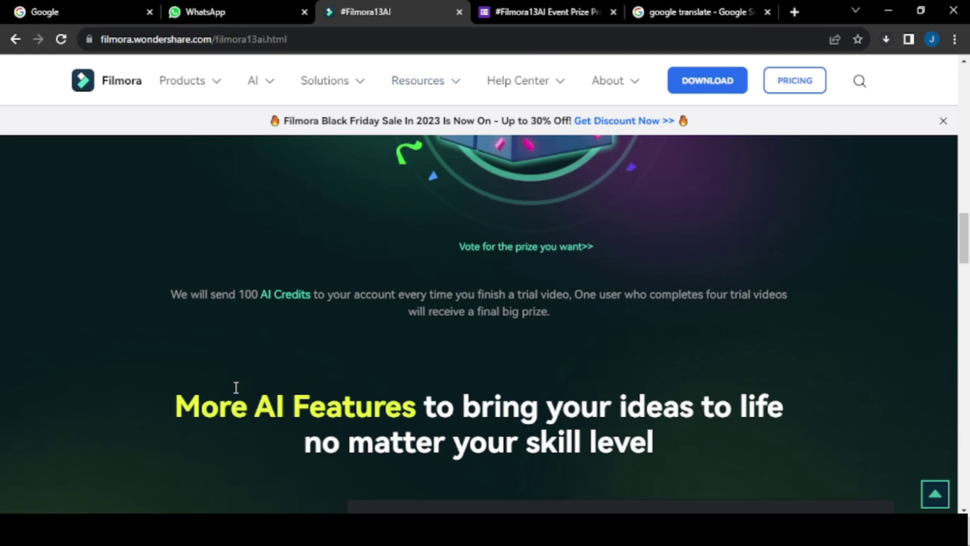
- Review the AI Text-To-Video and AI Thumbnail Creator challenges and the mystery prize box on the campaign page again
scroll(237, 379, up, 5)
scroll(293, 310, up, 7)
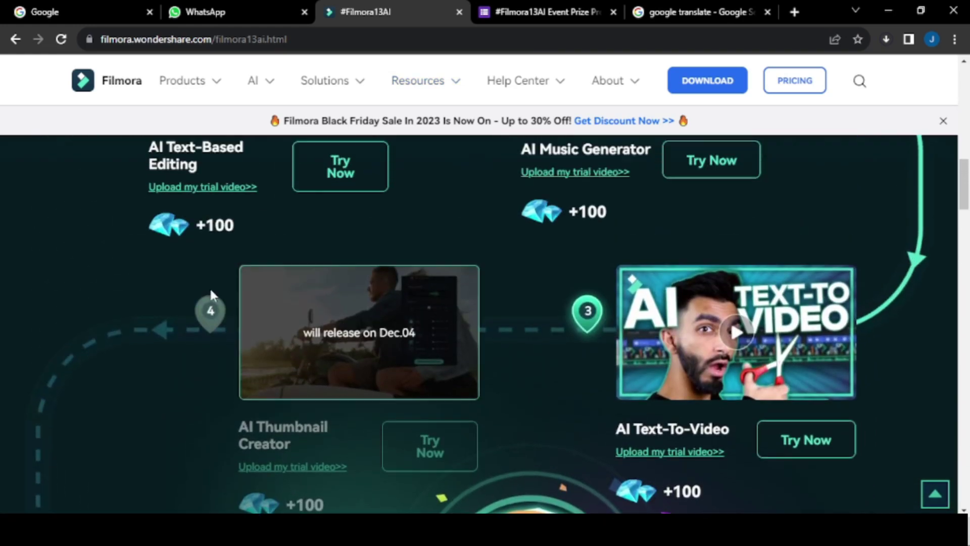
scroll(396, 329, down, 3)
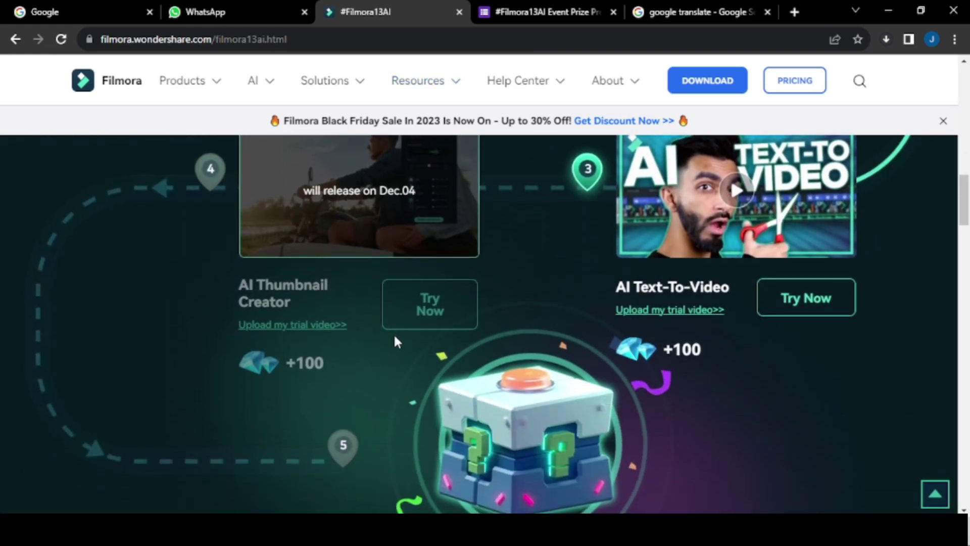
scroll(488, 375, down, 3)
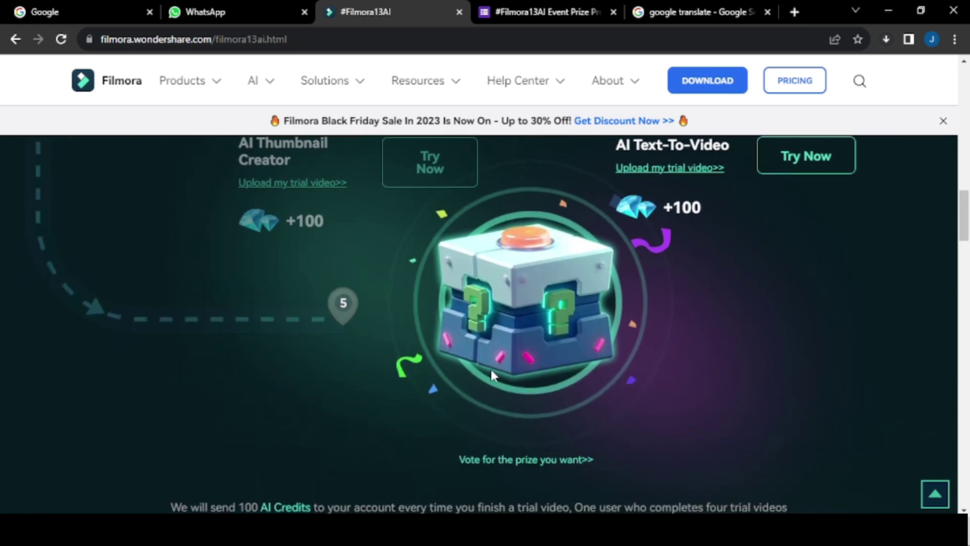
- Switch to Wondershare Filmora, look through its quick-start tools, and open AI Text to Video
mouse_move(313, 78)
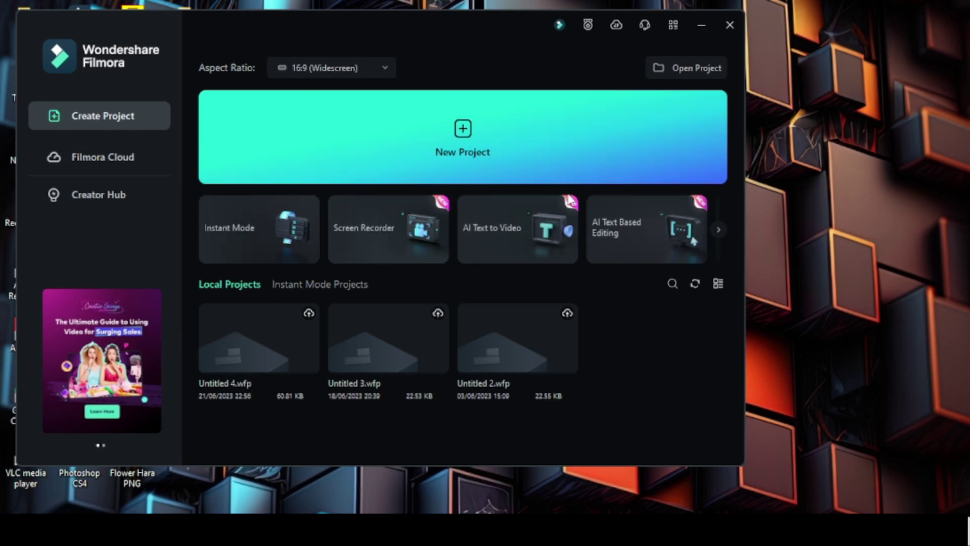
click(718, 230)
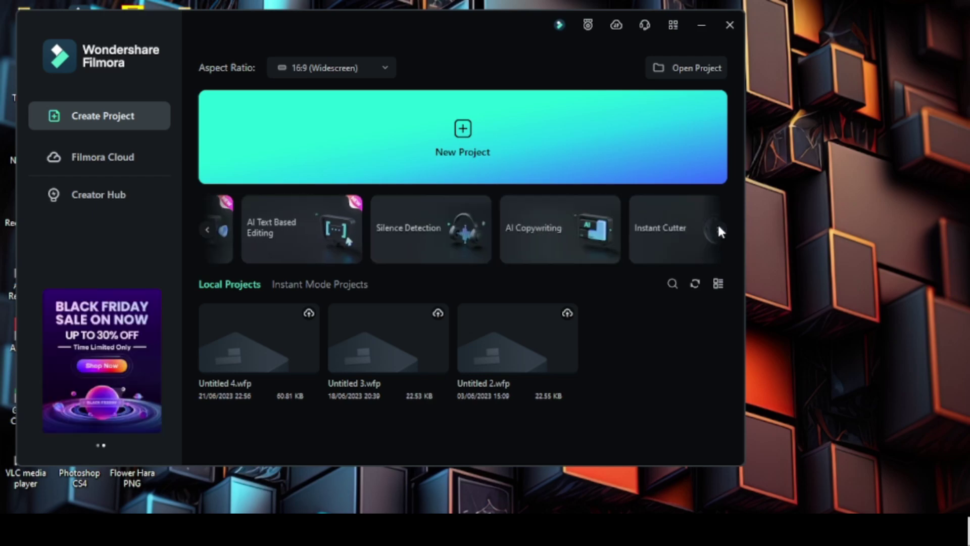
click(718, 229)
click(206, 229)
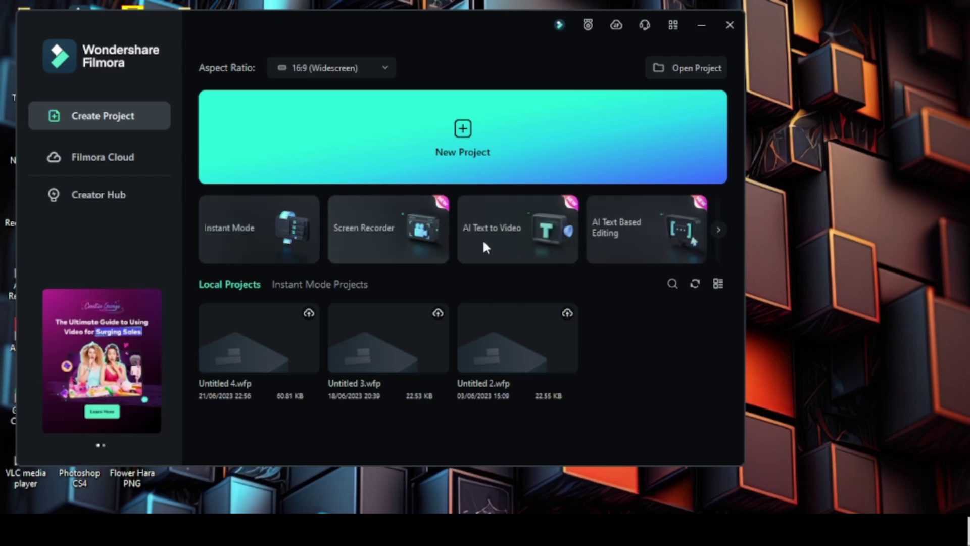
click(539, 244)
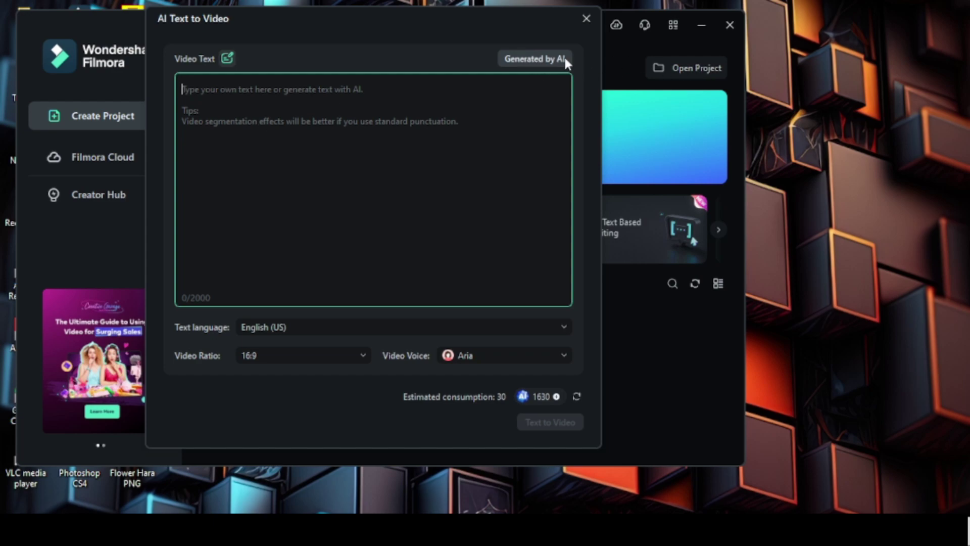
- Start AI text generation for the video and choose Informative/explanatory article as the text type
click(537, 60)
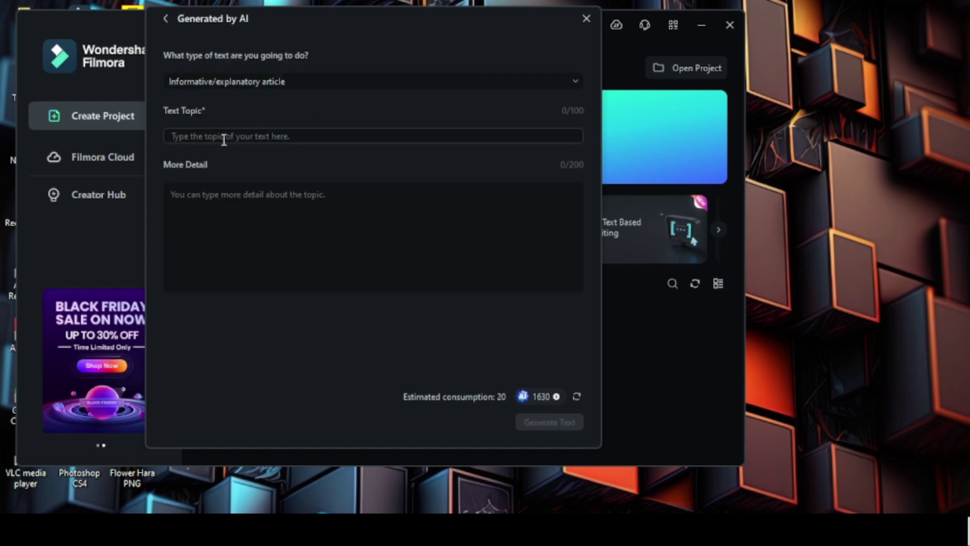
click(261, 142)
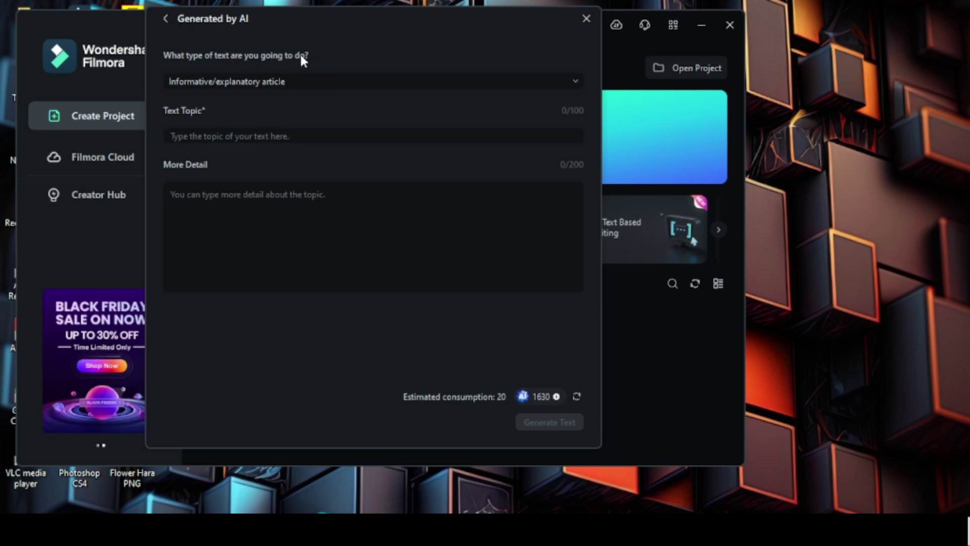
click(291, 89)
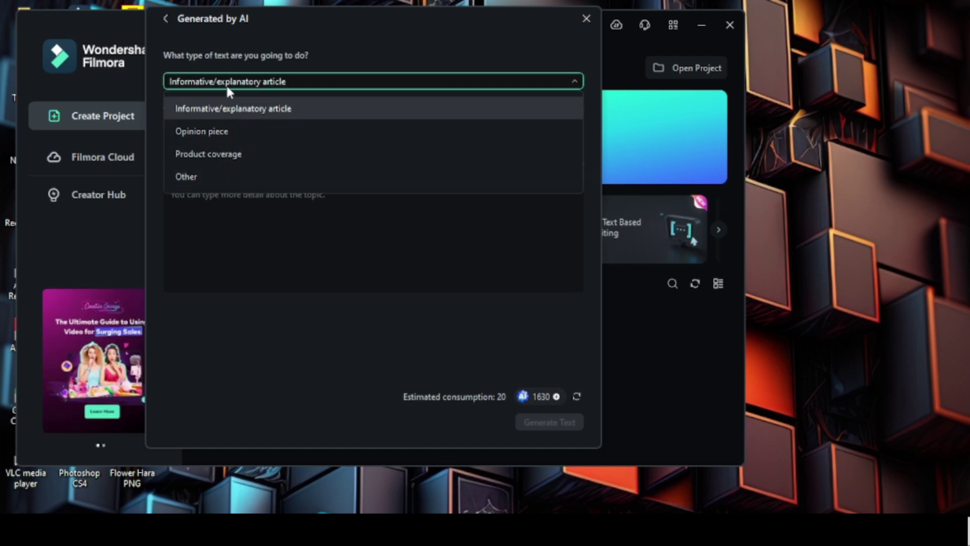
click(278, 110)
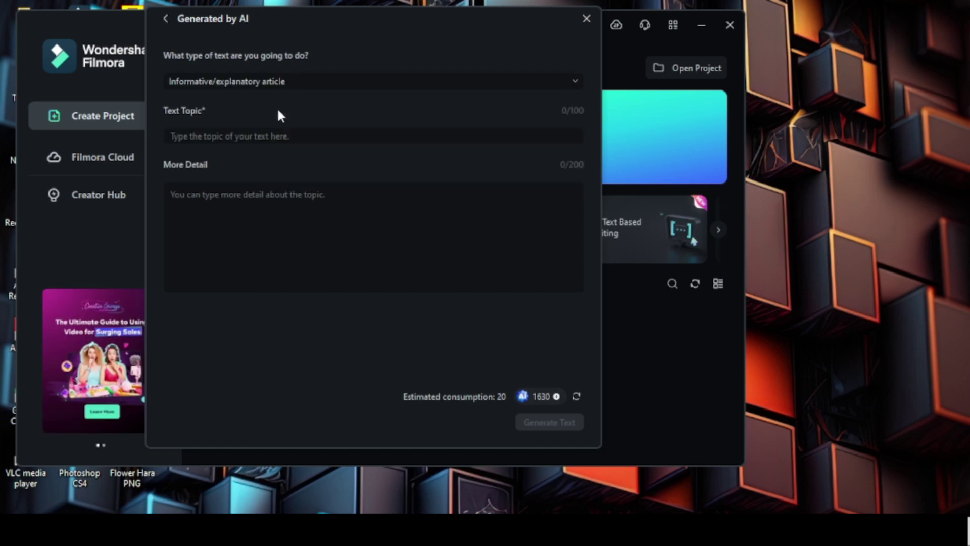
- Generate the video text from the topic "How can I make money freelance at home?" without extra detail and read it through
click(210, 136)
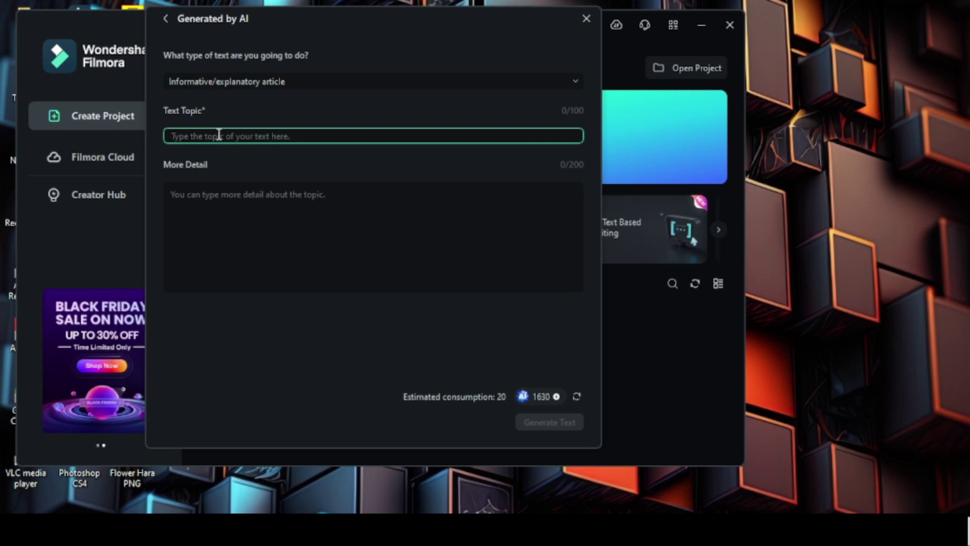
text(How can I make money freelance at home?)
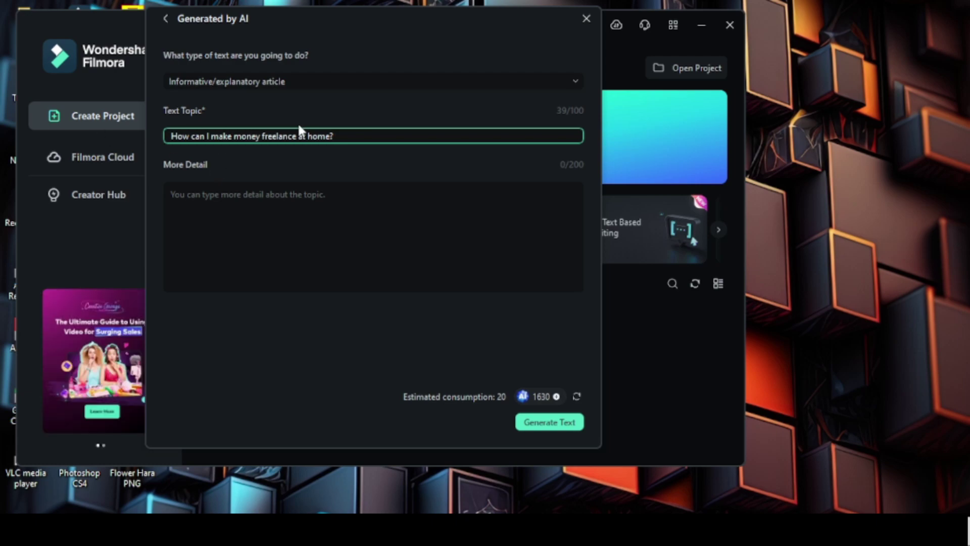
click(212, 196)
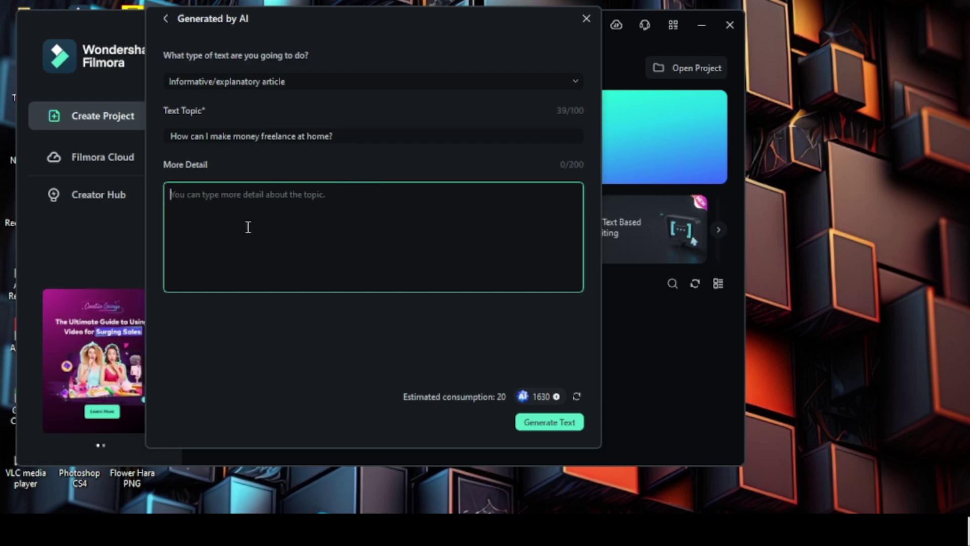
click(555, 423)
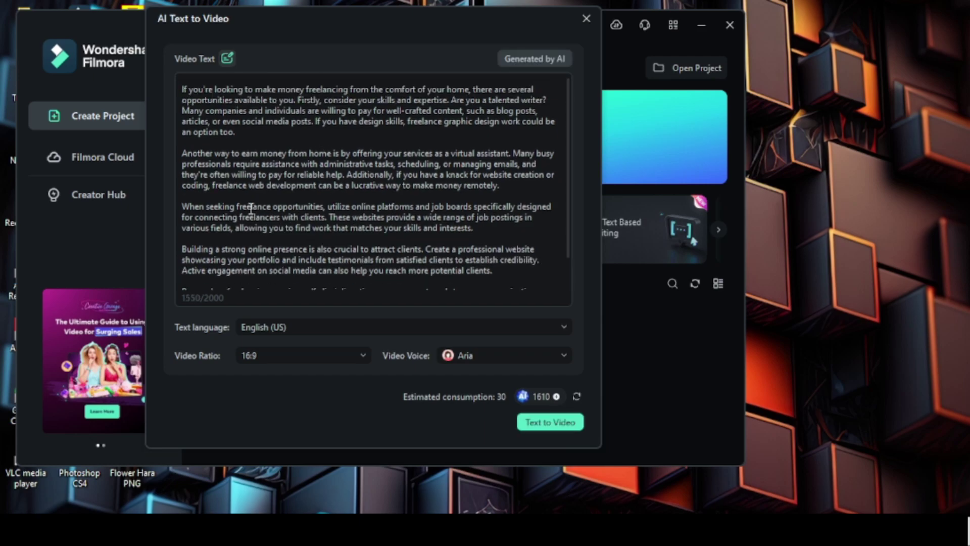
scroll(244, 171, down, 1)
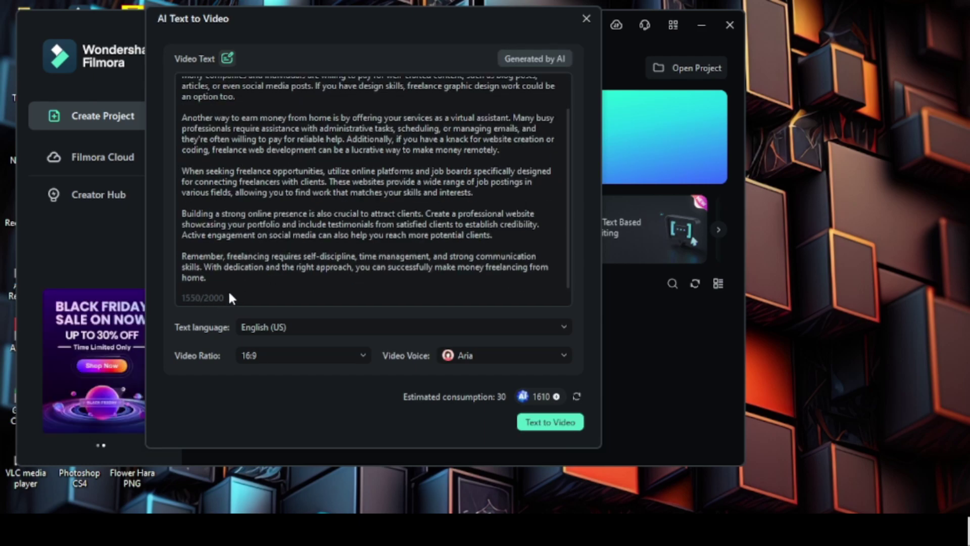
scroll(240, 210, up, 1)
scroll(355, 154, down, 1)
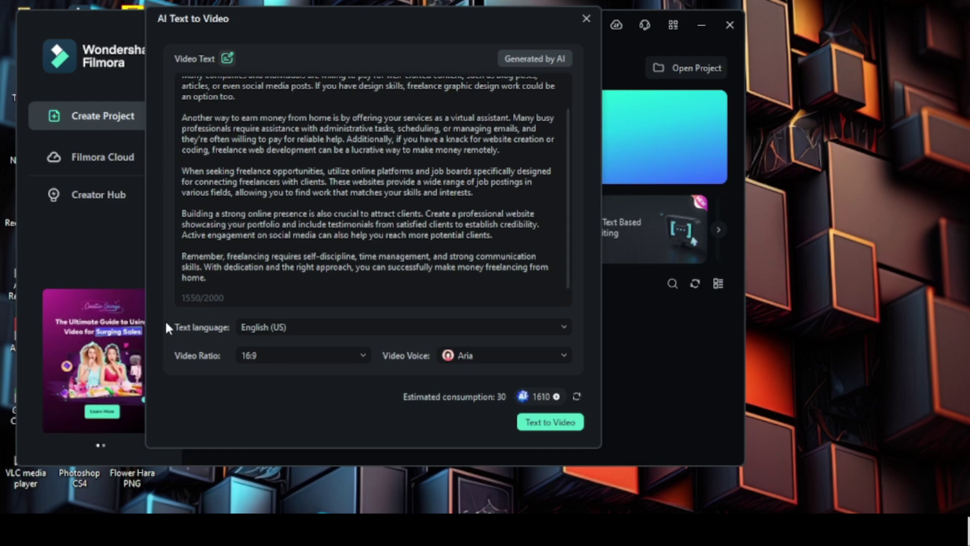
- Look through the available text languages and set the text language to Hindi (India)
click(283, 322)
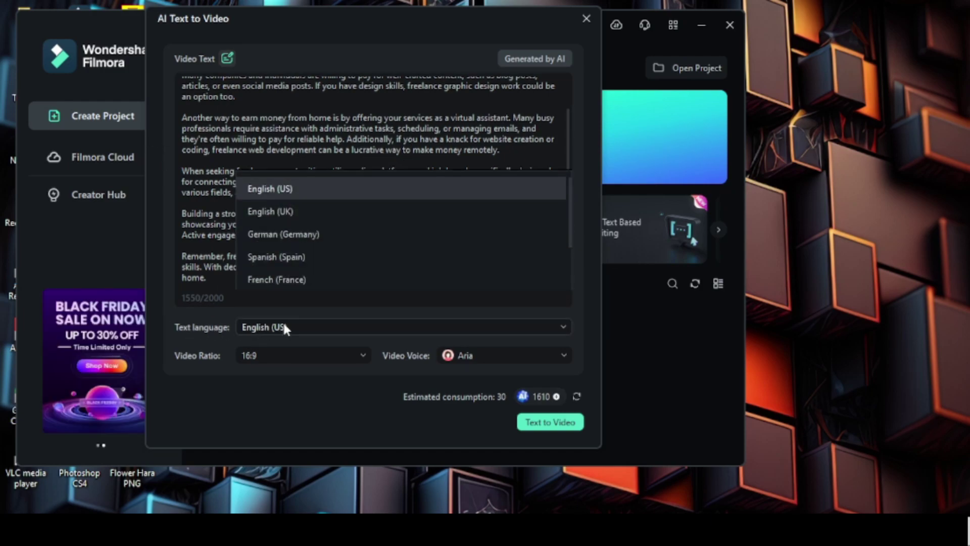
scroll(261, 137, down, 2)
scroll(285, 164, up, 2)
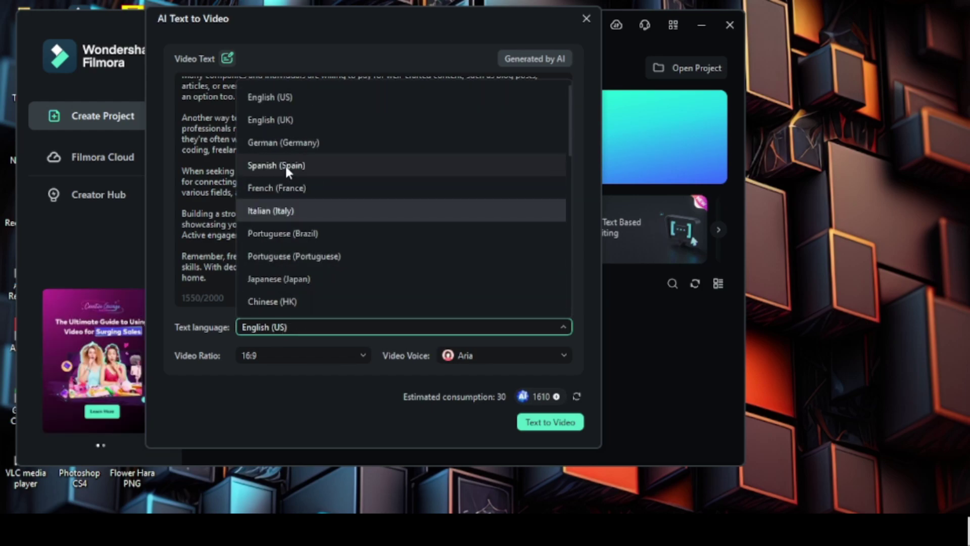
scroll(309, 121, down, 3)
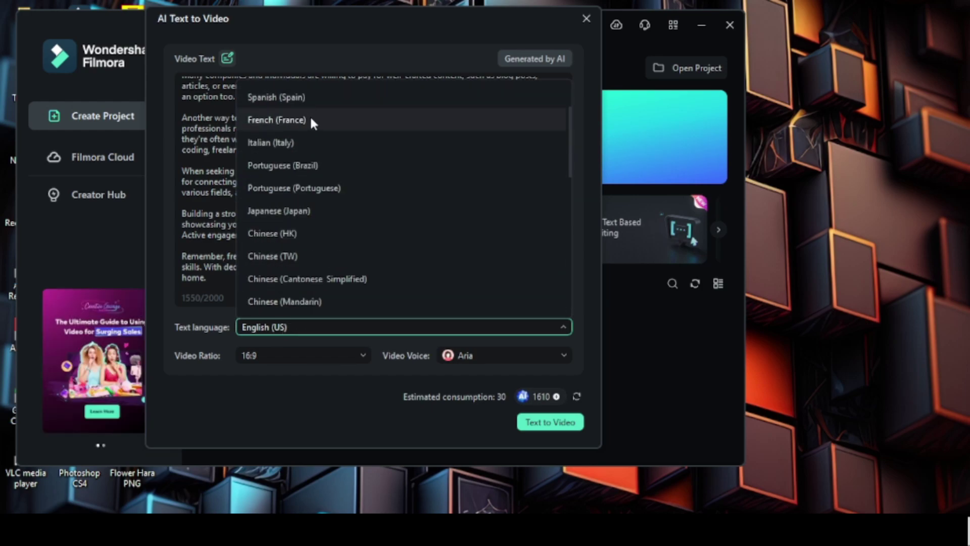
scroll(306, 186, down, 3)
scroll(305, 186, down, 3)
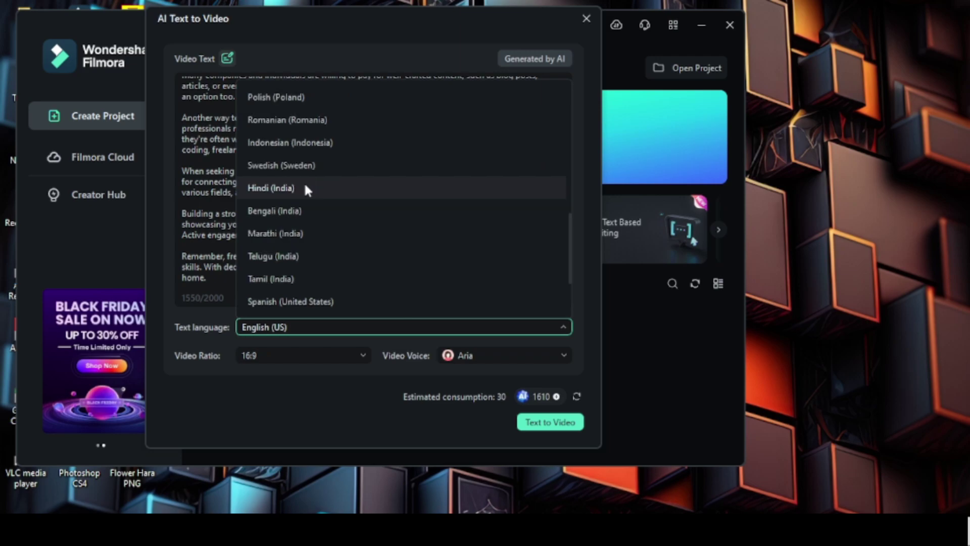
scroll(305, 189, up, 1)
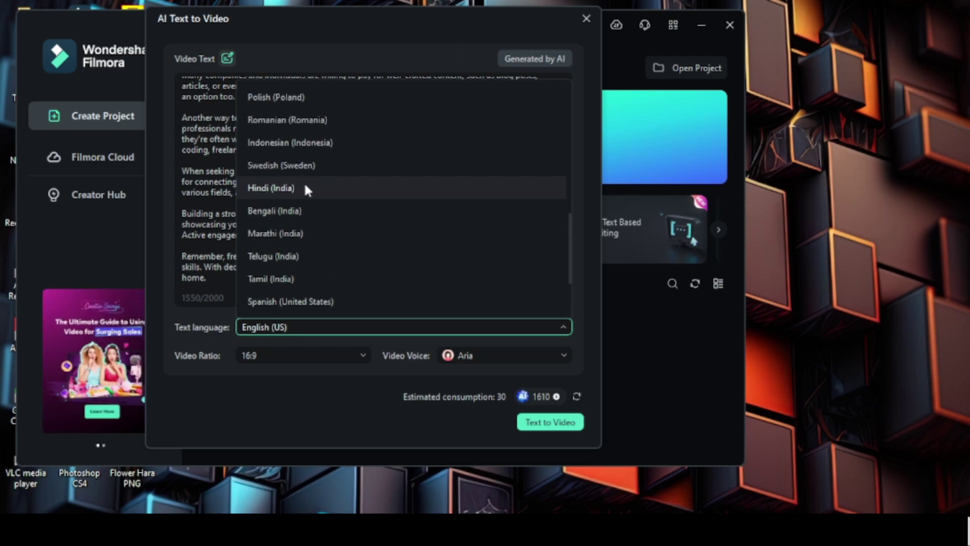
click(304, 187)
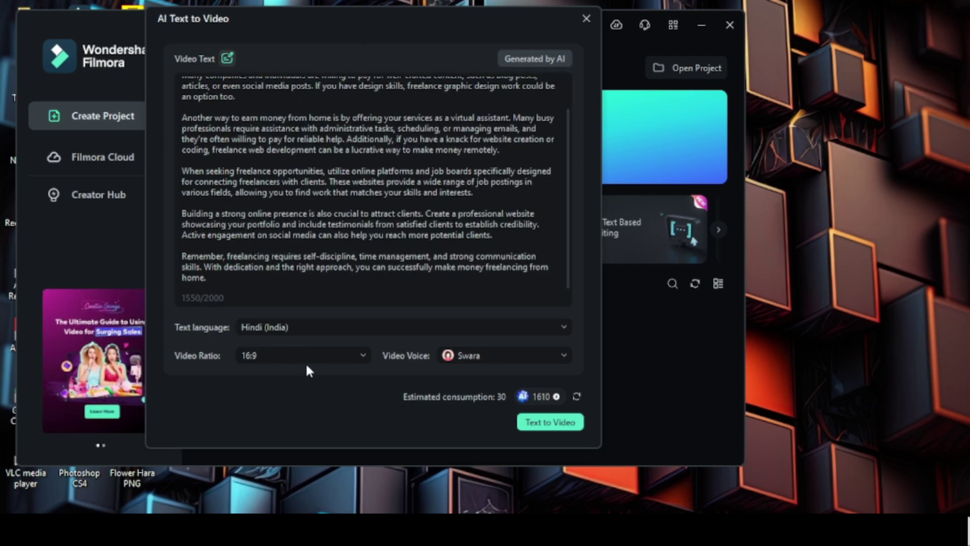
- Check the ratio and voice options, keep 16:9 and Swara, and generate the video from the text
click(273, 354)
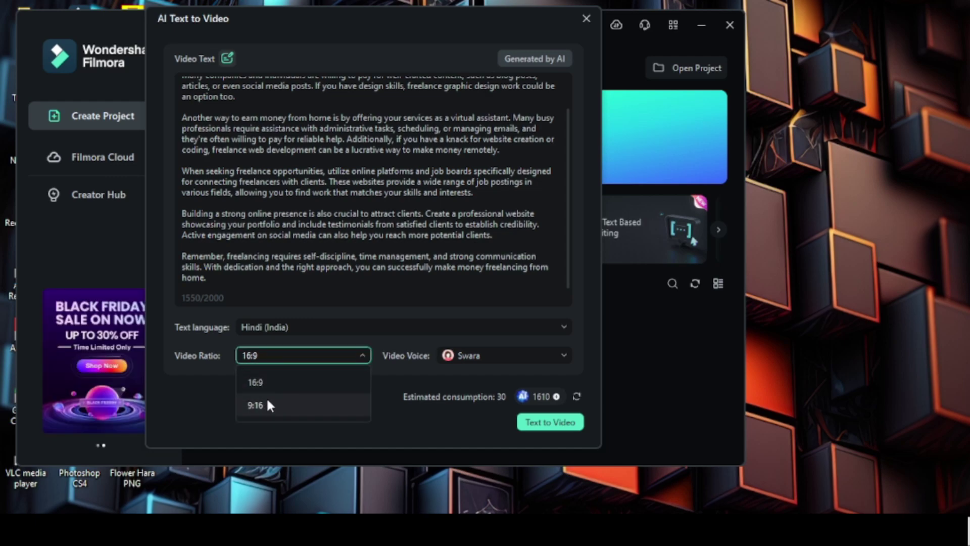
click(277, 354)
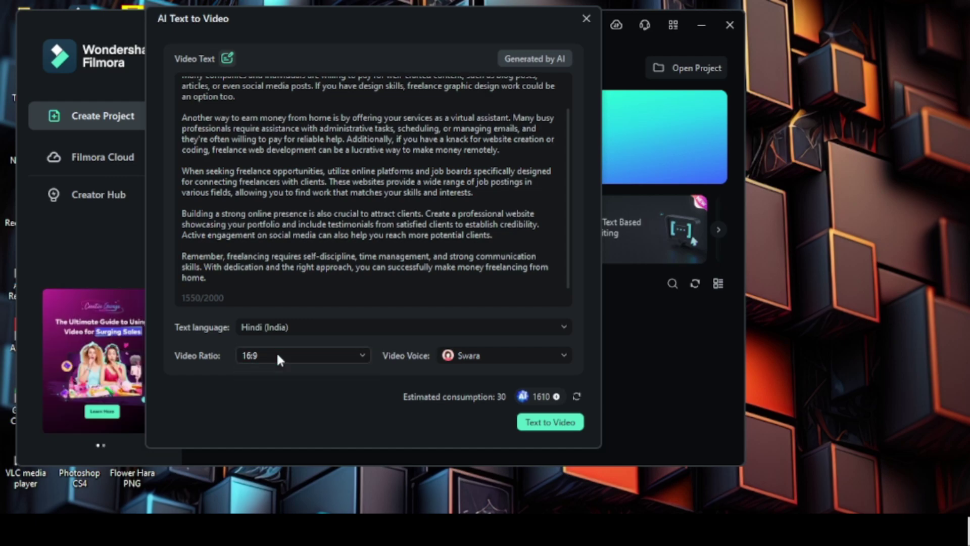
click(507, 354)
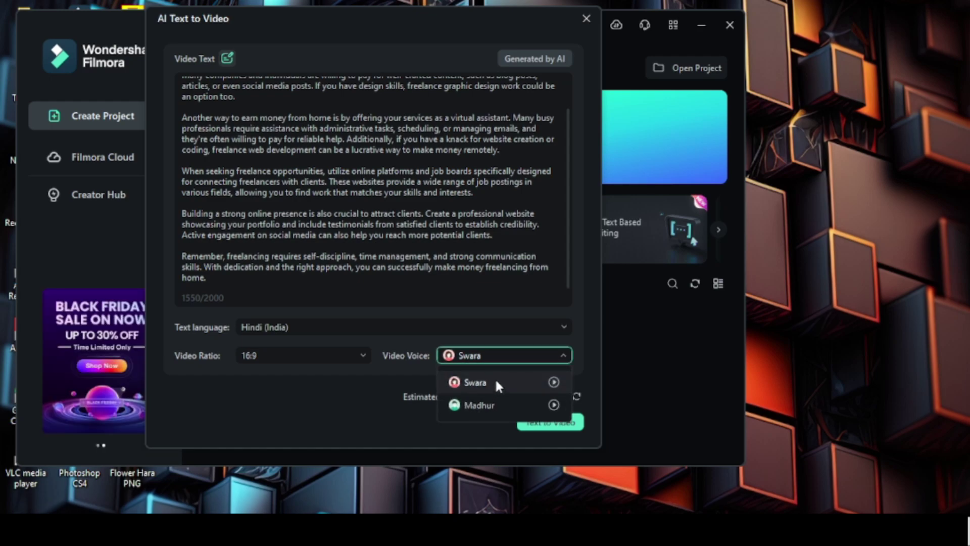
click(496, 353)
click(532, 354)
click(181, 238)
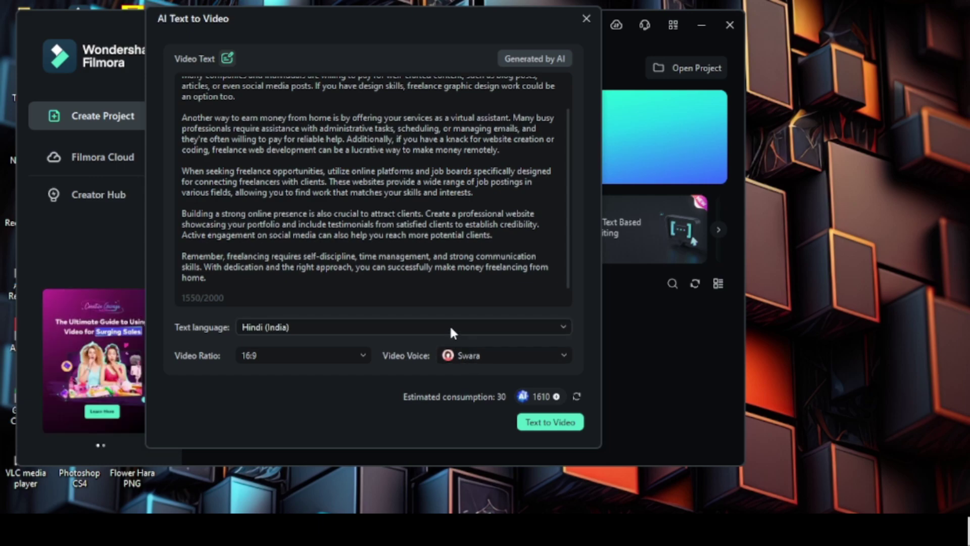
click(540, 422)
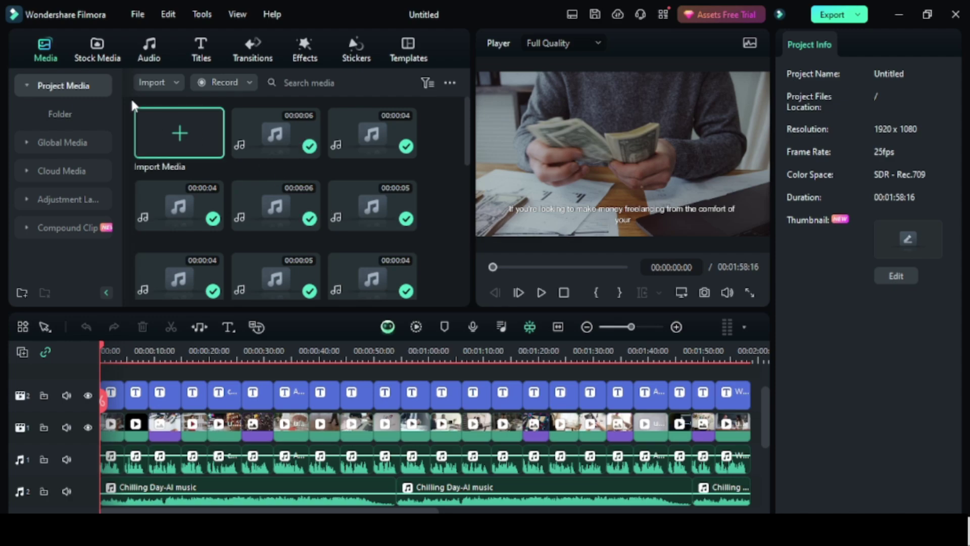
- Inspect the properties of the opening title, video, narration and music clips on the timeline
click(119, 403)
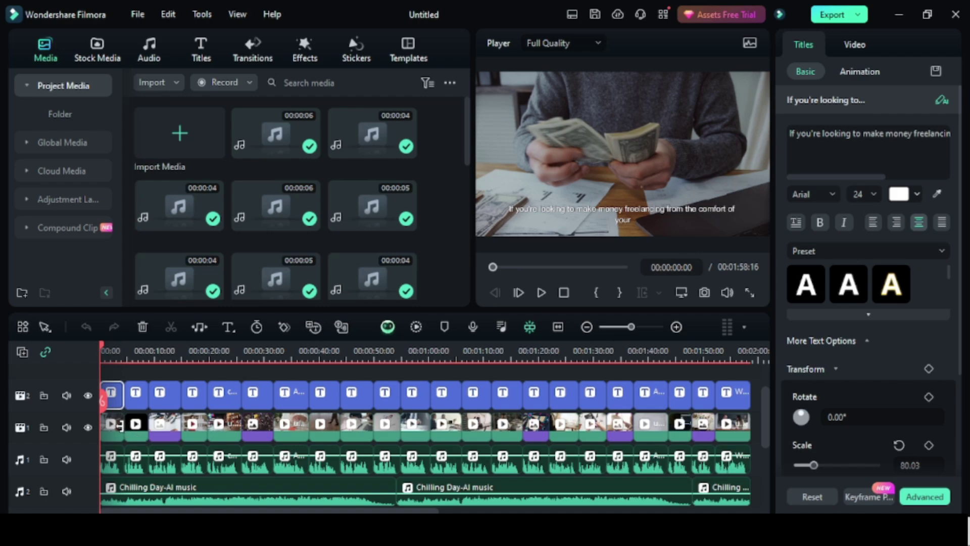
click(118, 428)
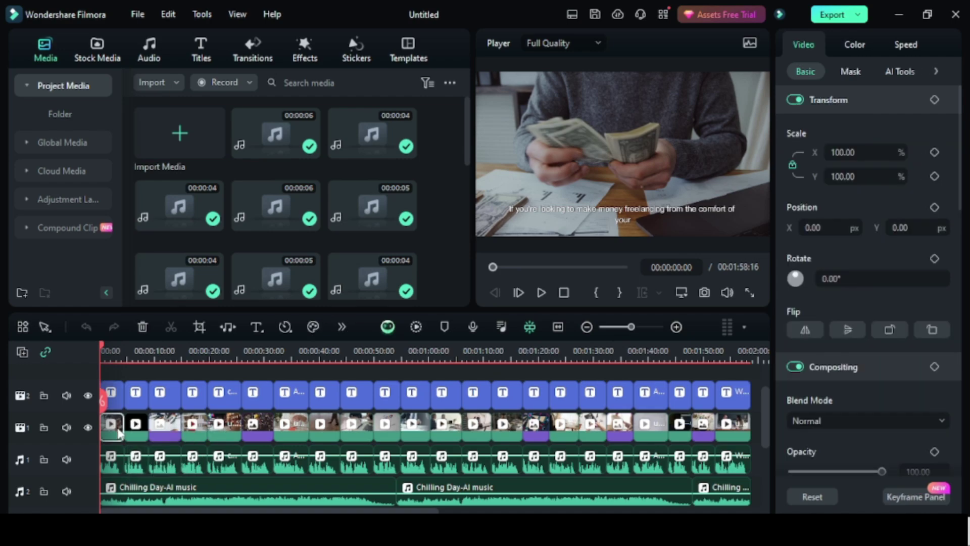
click(119, 489)
click(116, 467)
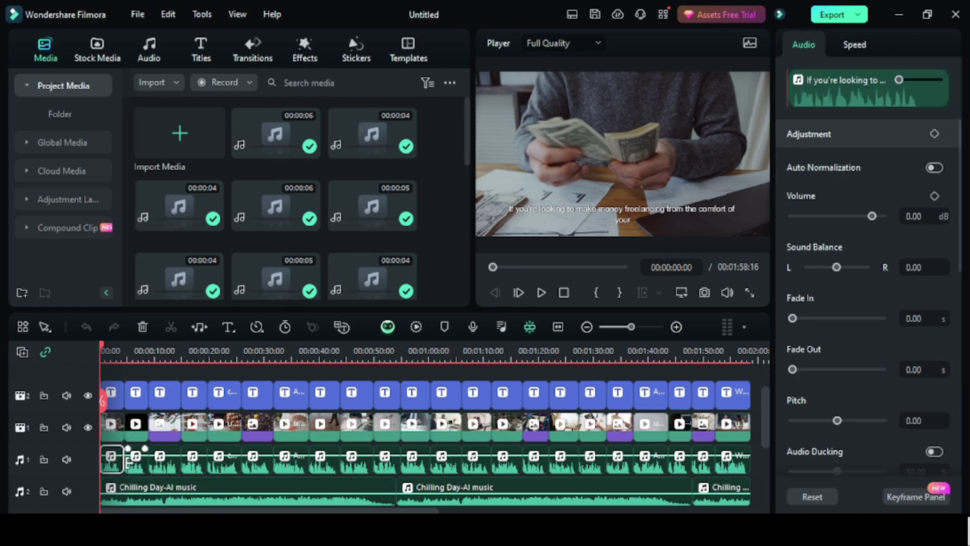
click(135, 462)
click(169, 464)
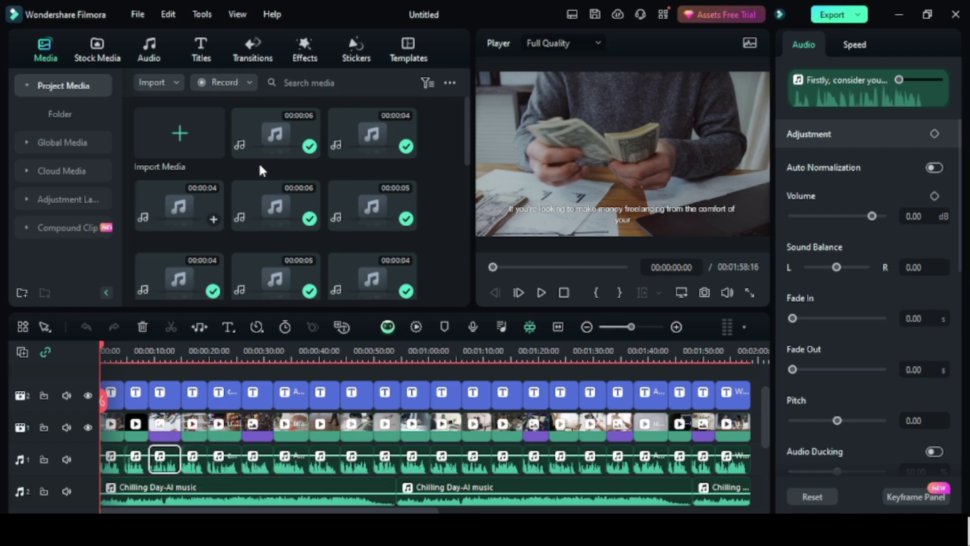
- Select the opening subtitle and change its font to Anton Regular
click(116, 399)
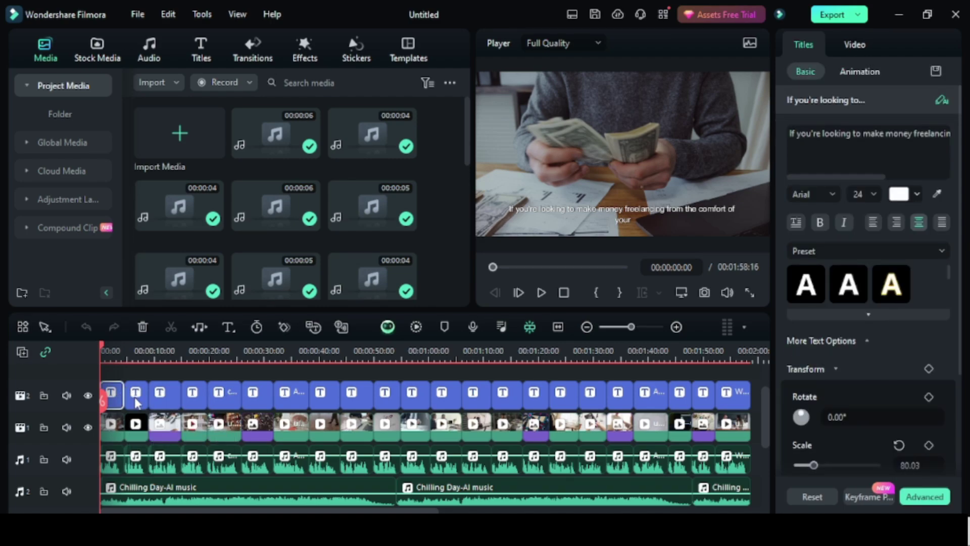
click(136, 402)
click(587, 211)
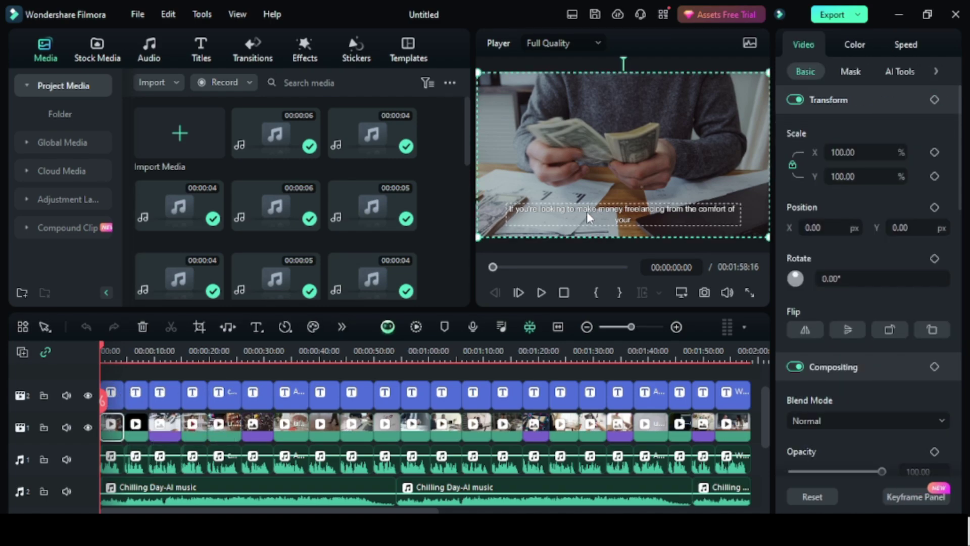
click(586, 212)
click(820, 193)
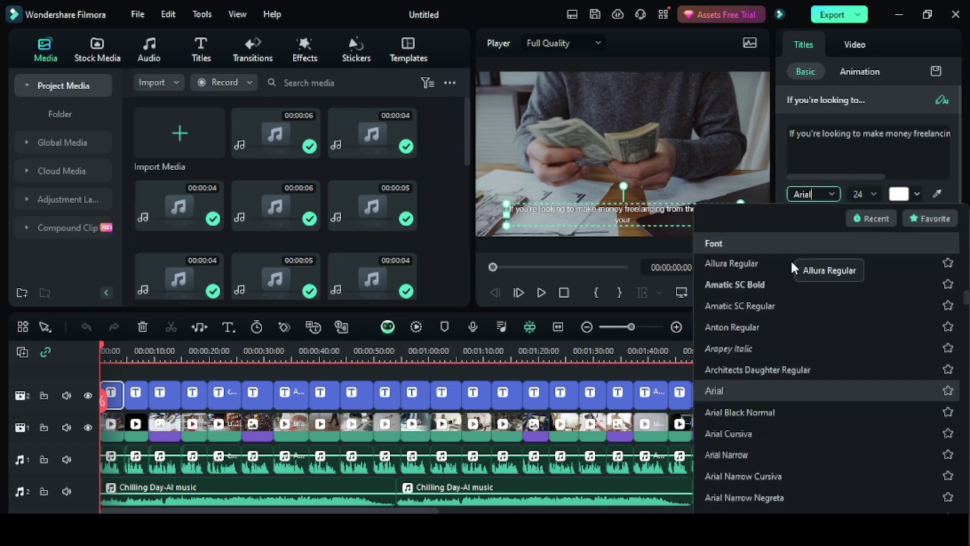
click(750, 325)
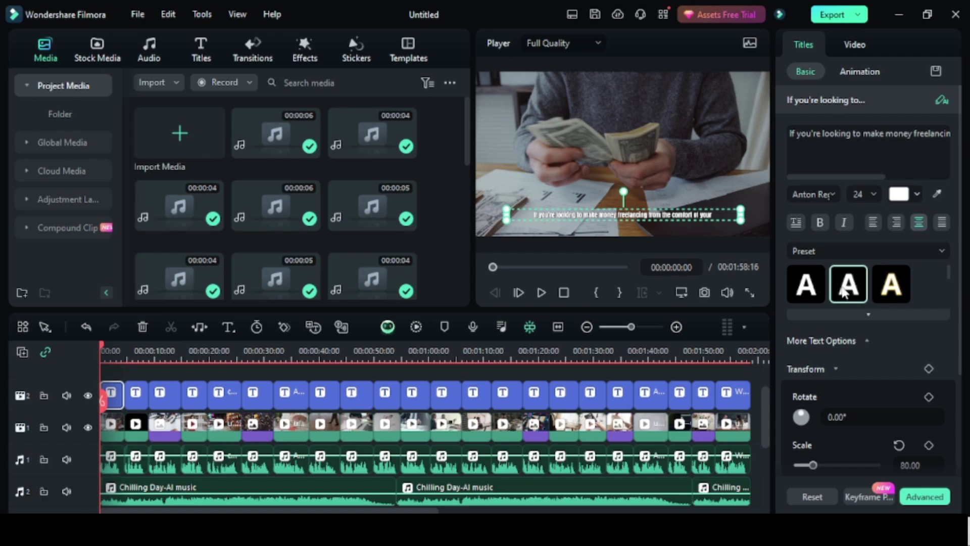
- Look at the available text colours and the text content of the opening subtitle
click(915, 191)
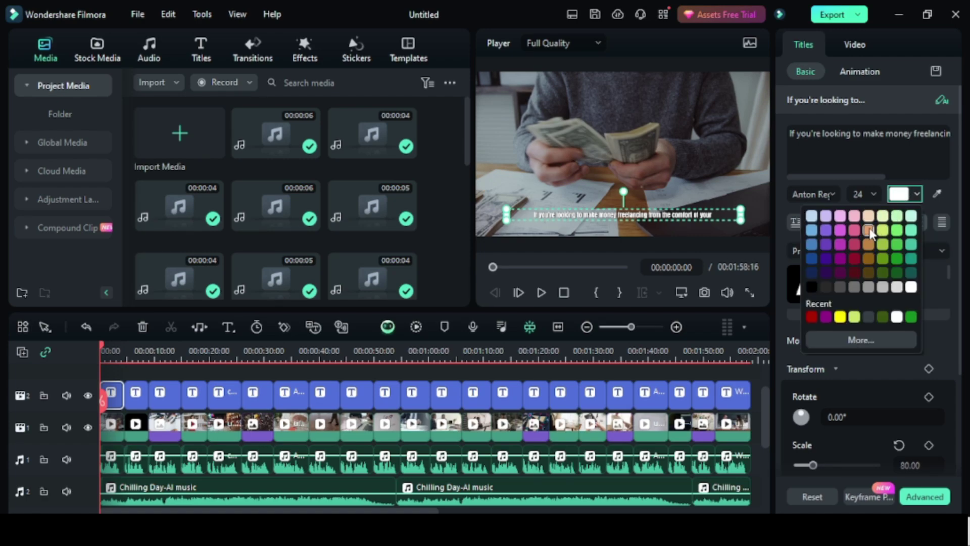
click(832, 104)
click(831, 104)
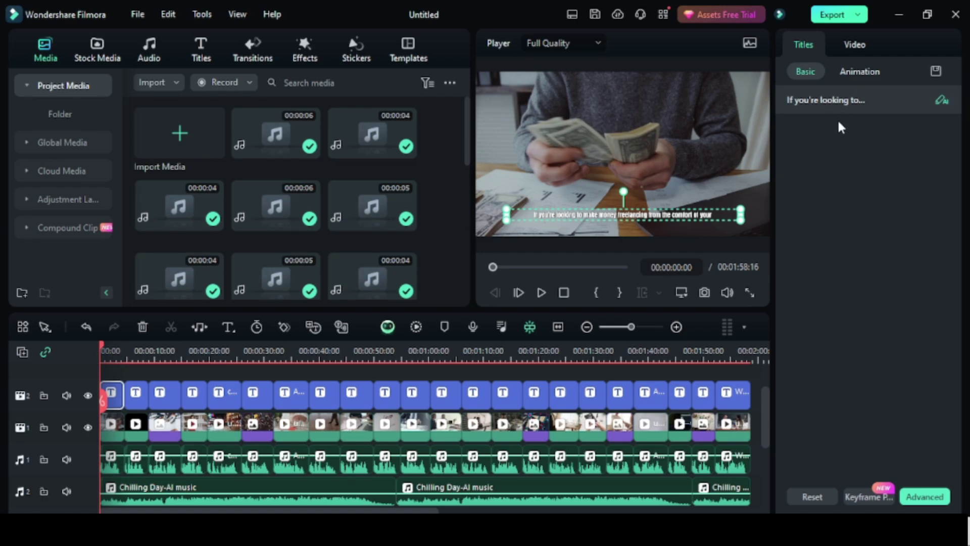
click(867, 99)
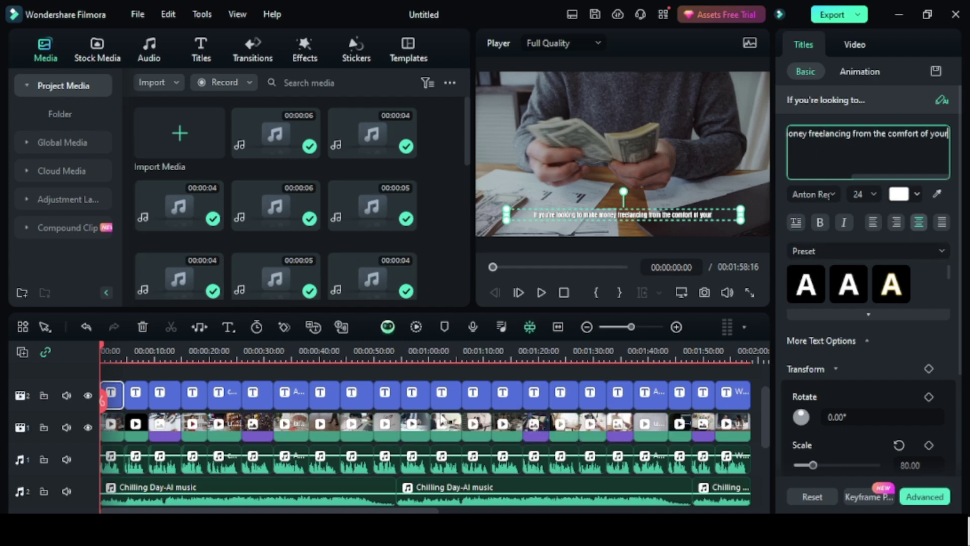
- Check the third and fourth clips on the video track, and play the video from the start to about 22 seconds
click(137, 422)
click(174, 432)
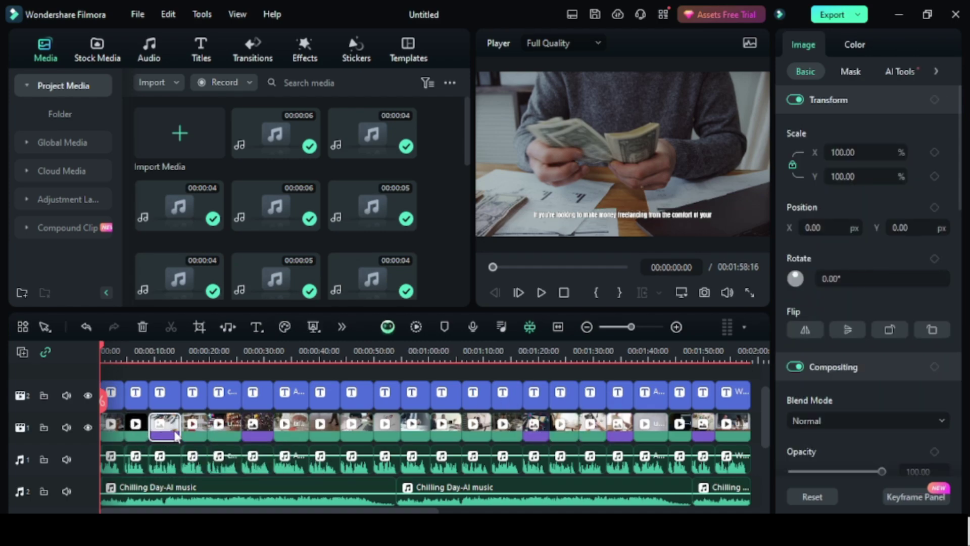
click(193, 431)
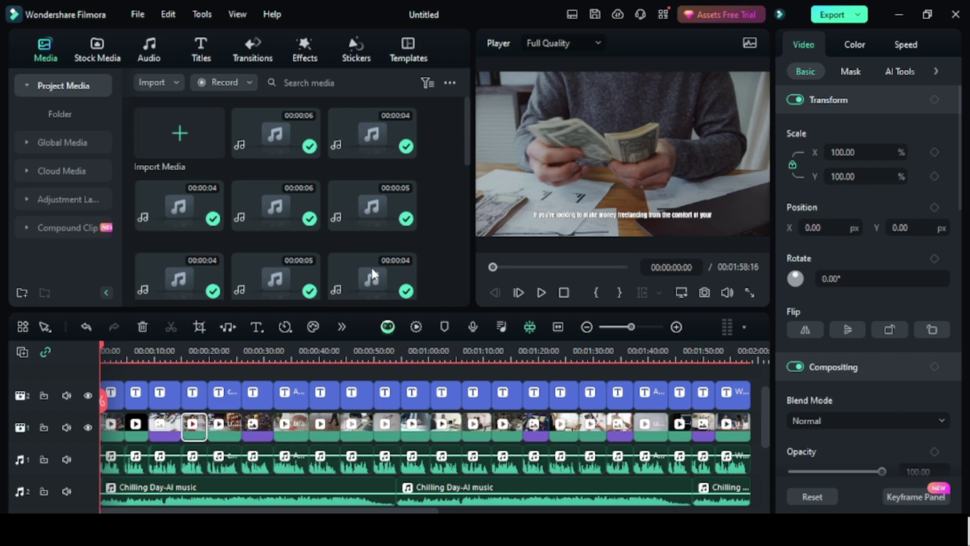
click(540, 293)
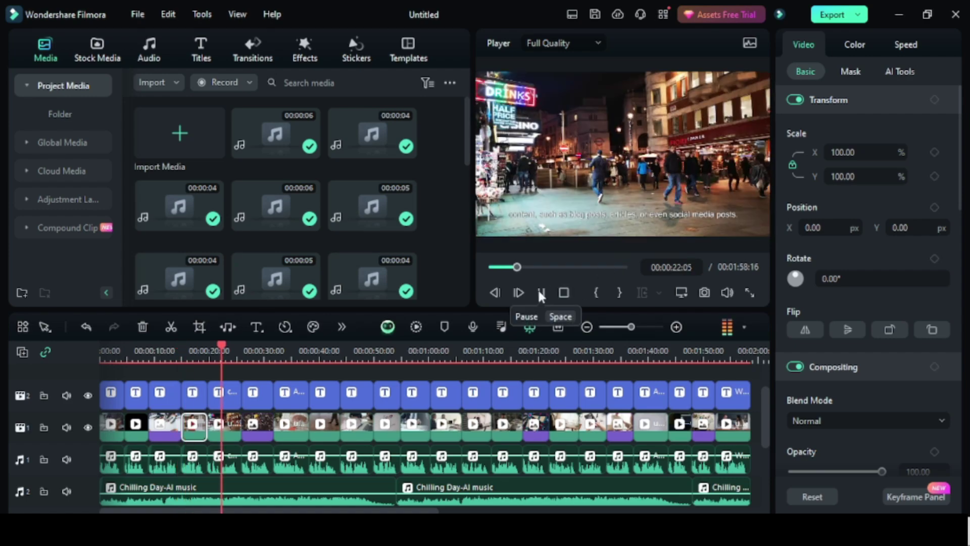
click(538, 288)
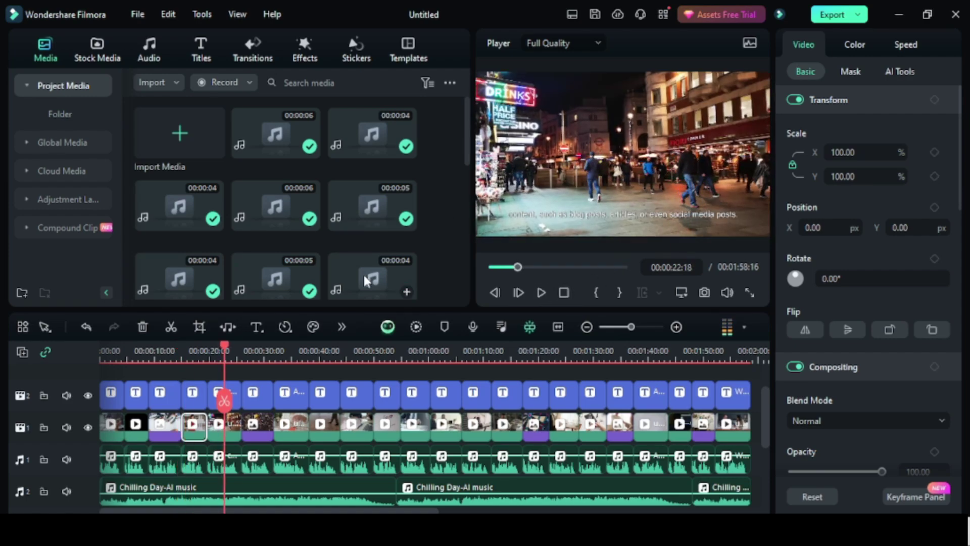
- Preview the frames at about 1:04 and 1:19, and look at the options available for the dartboard image clip
drag(225, 348, 321, 436)
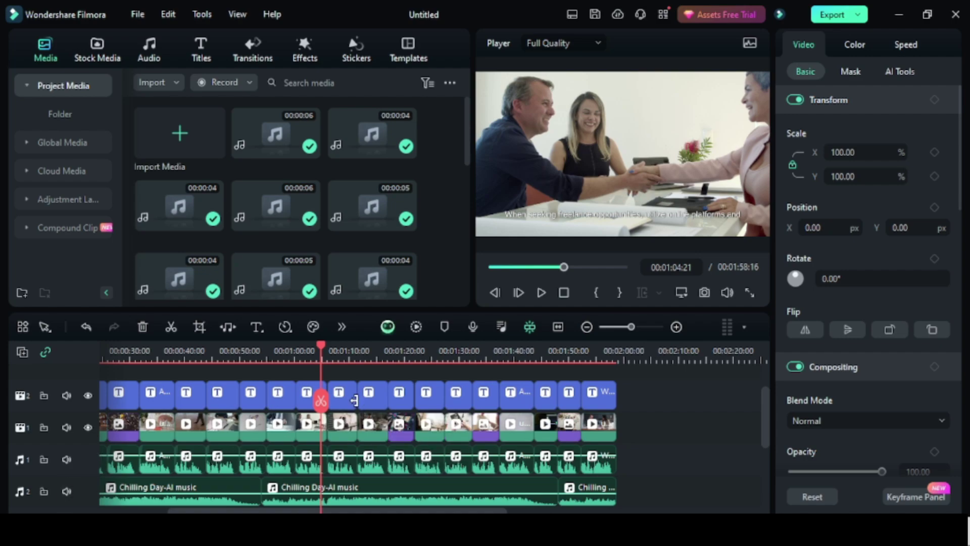
click(375, 424)
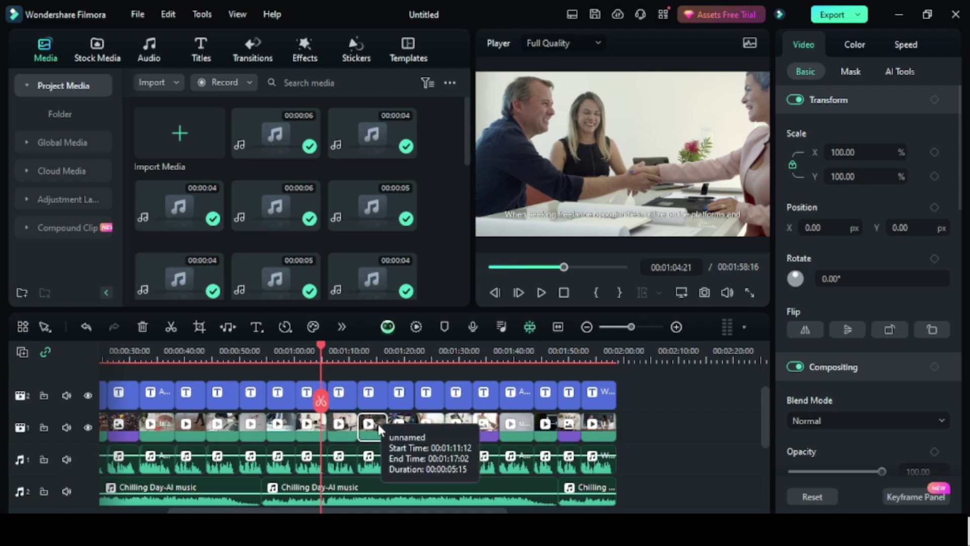
click(401, 425)
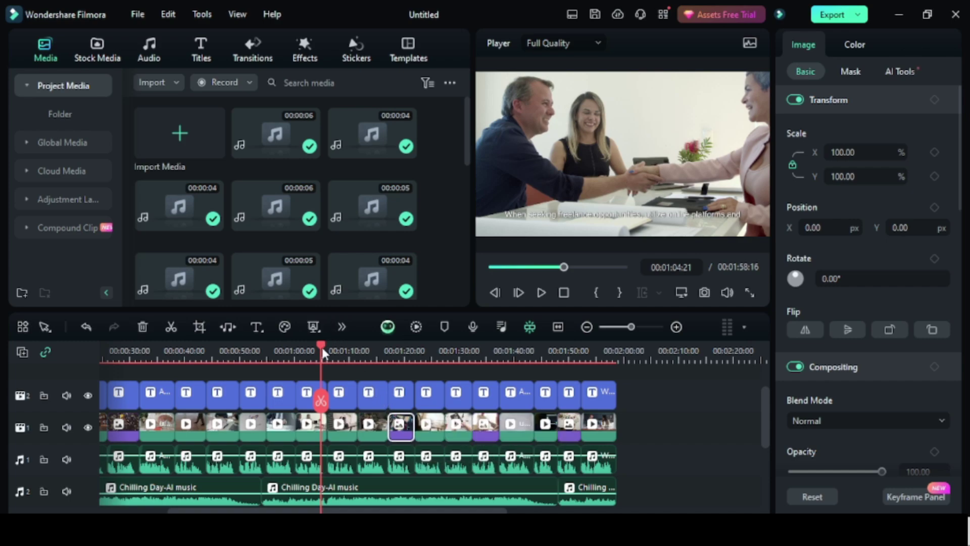
drag(322, 347, 399, 360)
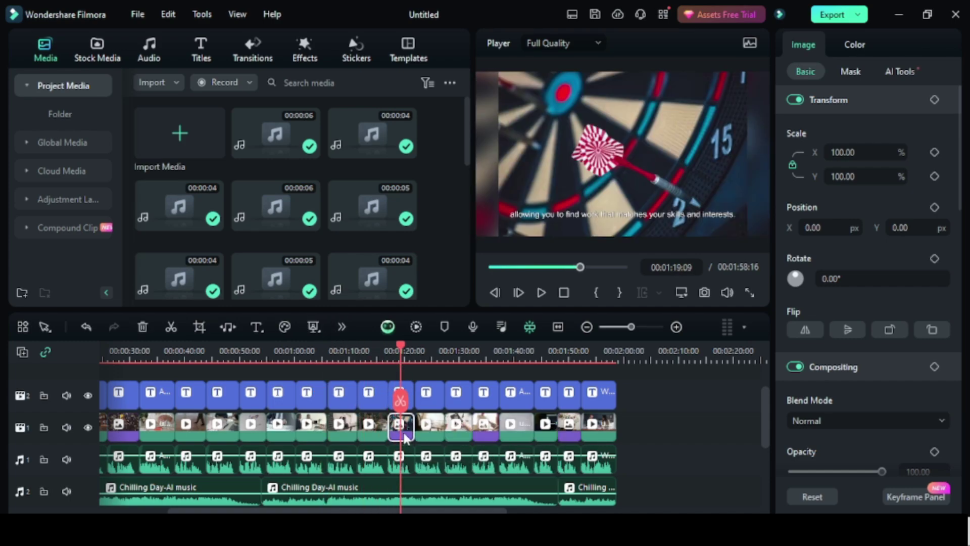
right_click(404, 428)
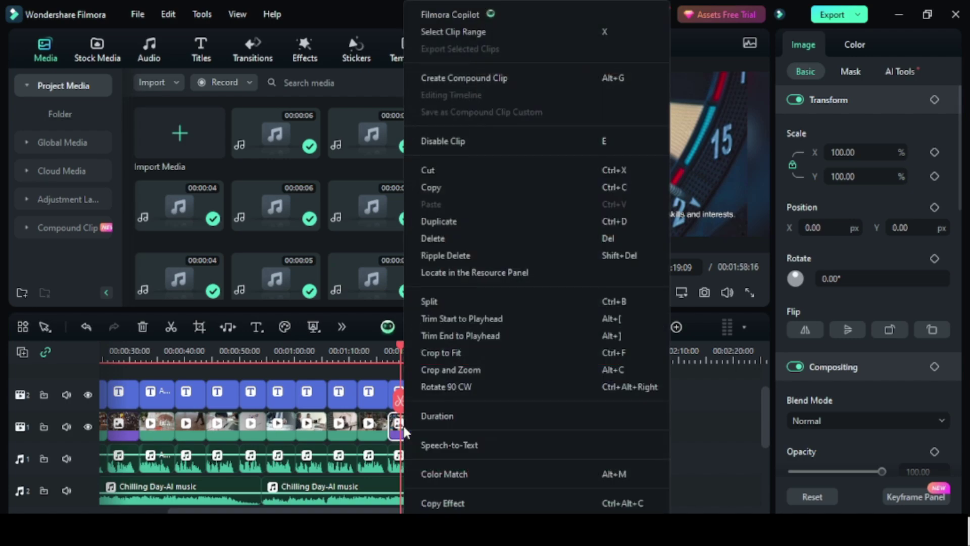
key(Escape)
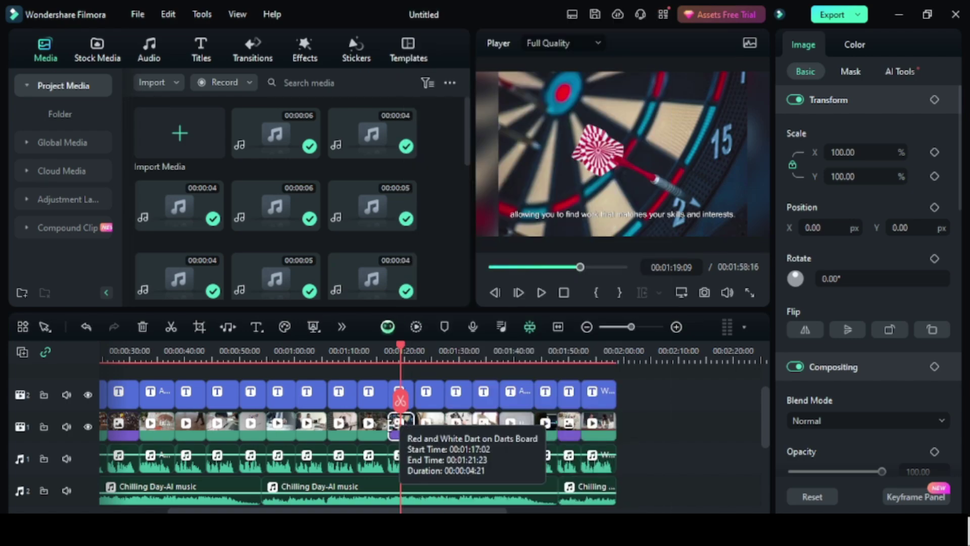
- Inspect the subtitle and narration just before the dartboard image, and preview the frames at about 1:11 and 1:18
click(369, 395)
click(370, 457)
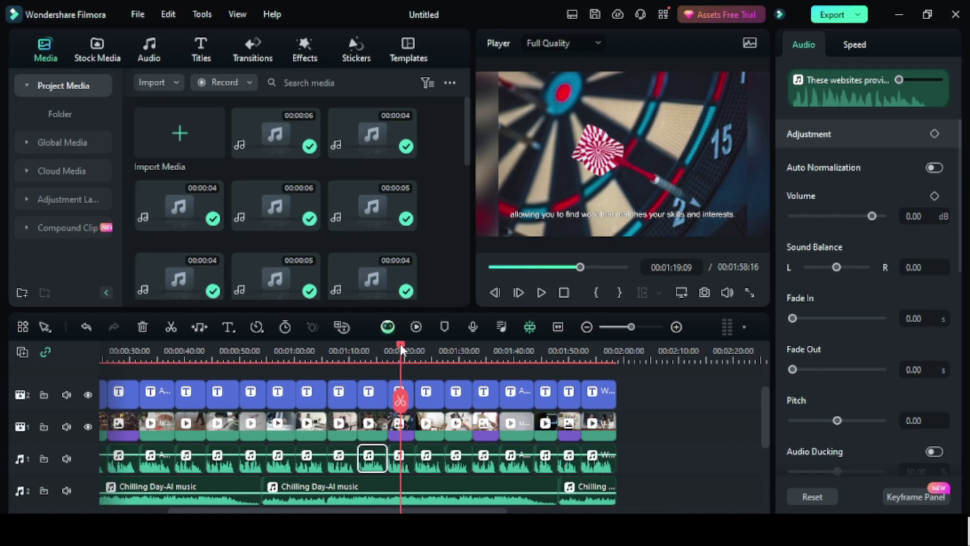
drag(400, 345, 357, 420)
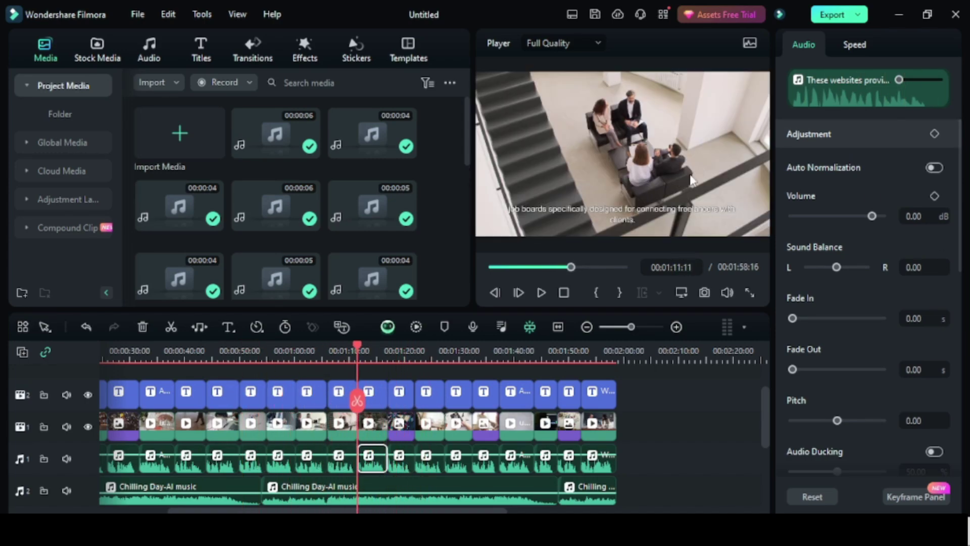
click(240, 411)
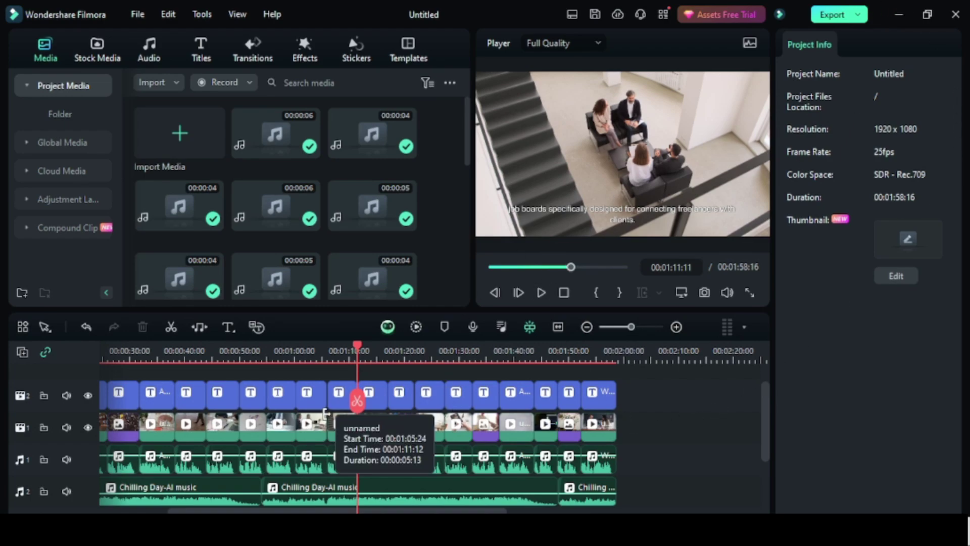
drag(360, 351, 398, 376)
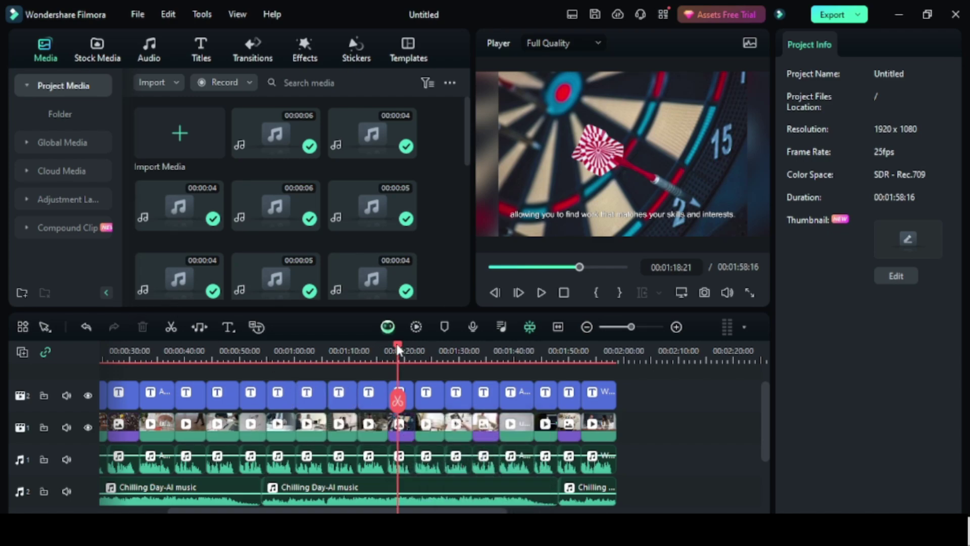
- Open the export settings for saving the video locally and start editing the output name
click(842, 18)
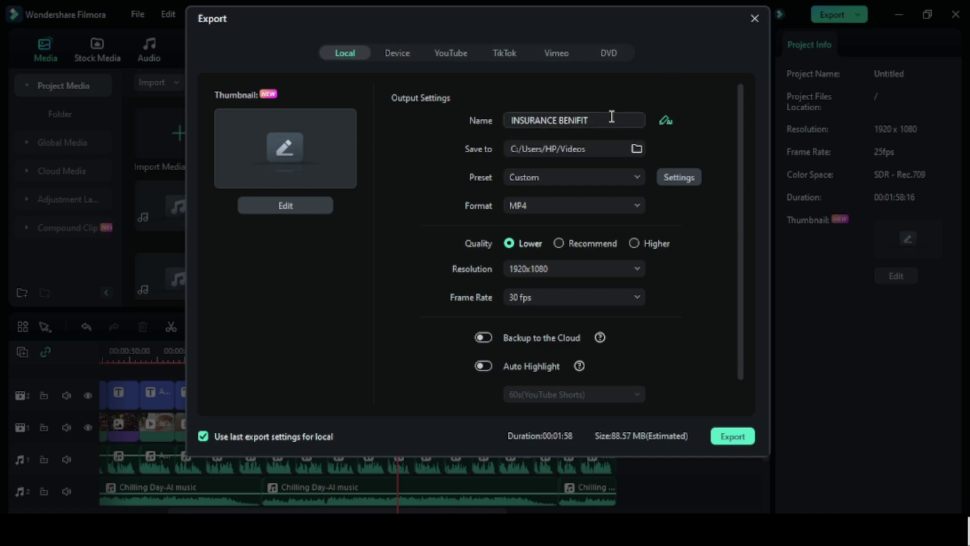
click(610, 120)
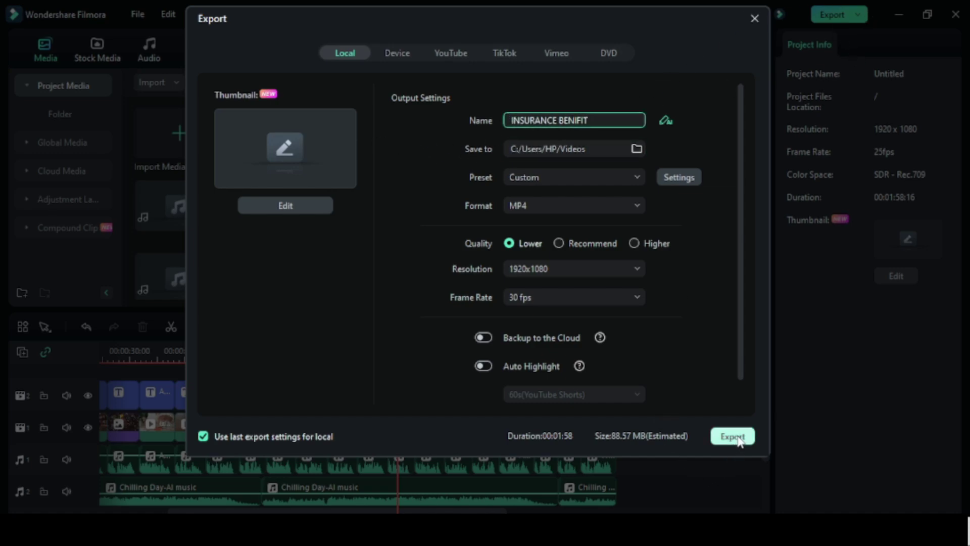